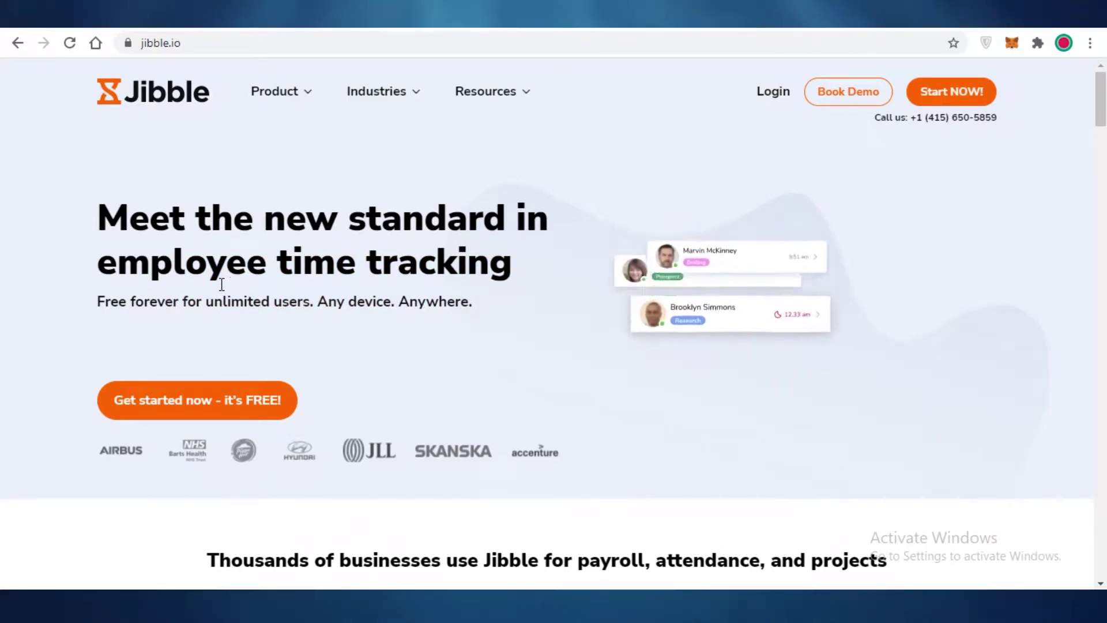
Scroll through the Jibble homepage to look over its content.
scroll(284, 361, "down", 3)
scroll(440, 206, "up", 3)
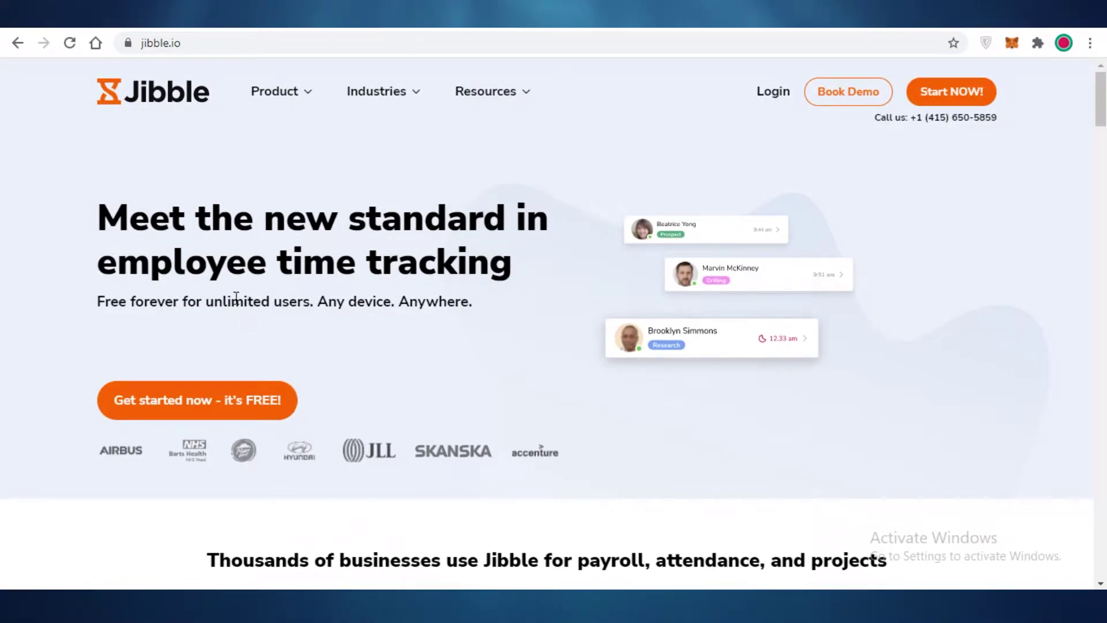
scroll(123, 274, "down", 1)
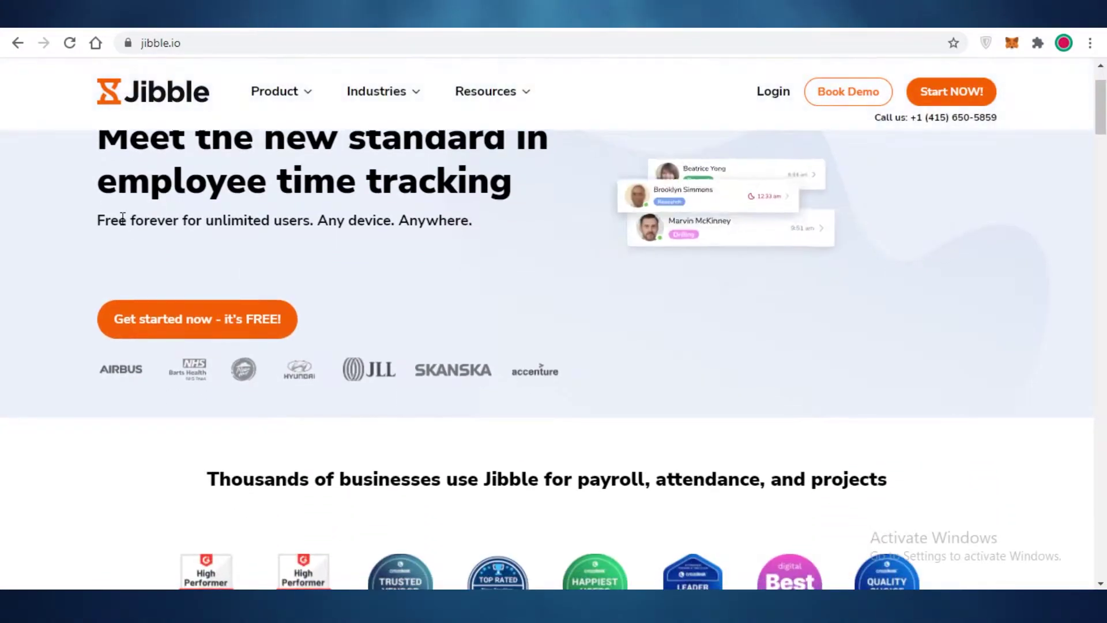
left_click_drag(353, 217, 155, 221)
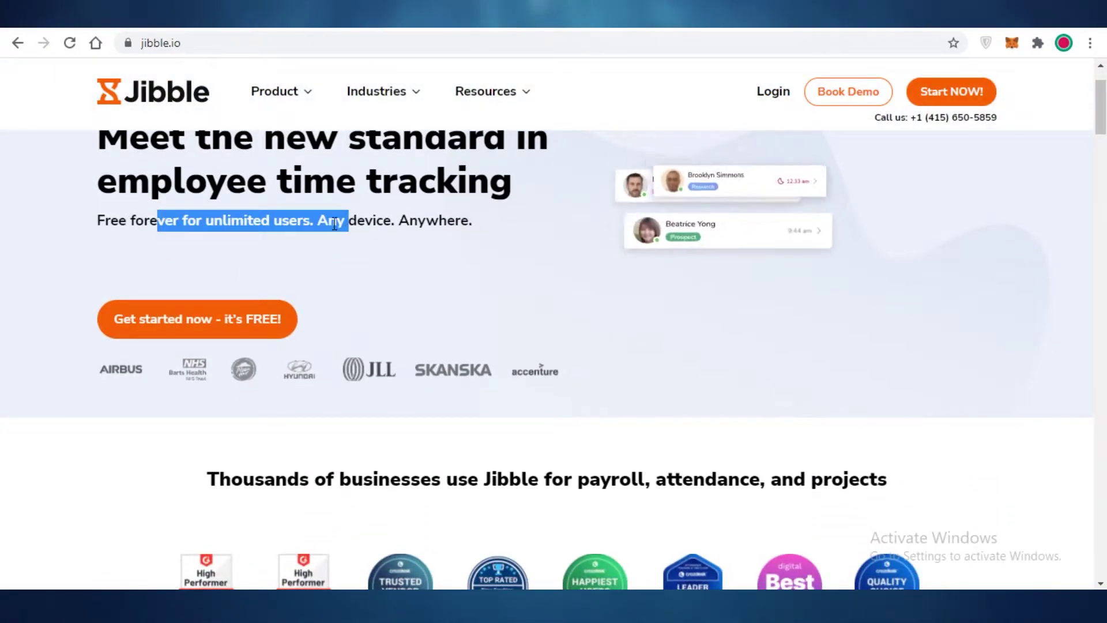
left_click(383, 226)
scroll(417, 270, "down", 3)
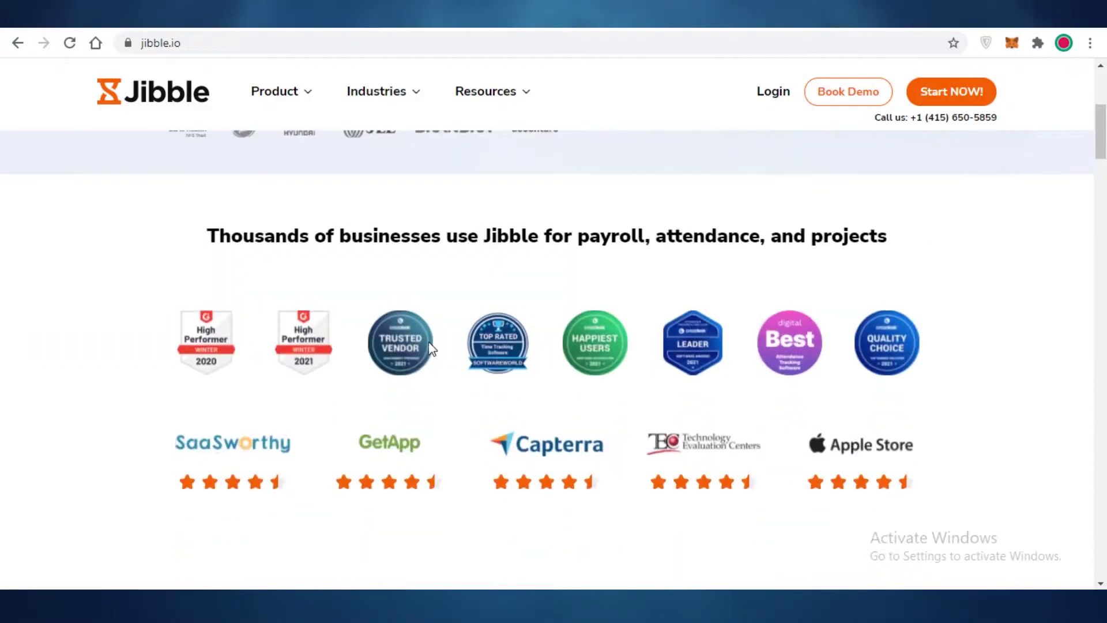
scroll(459, 292, "down", 3)
scroll(448, 272, "up", 7)
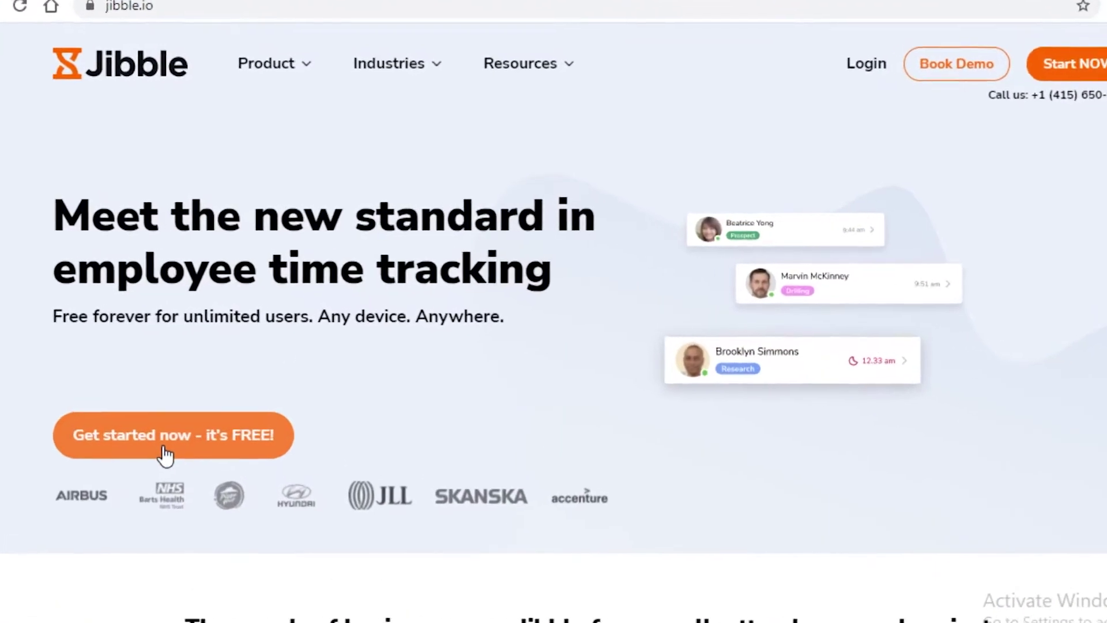
Start the free sign-up as a team account and enter the user's full name.
left_click(190, 408)
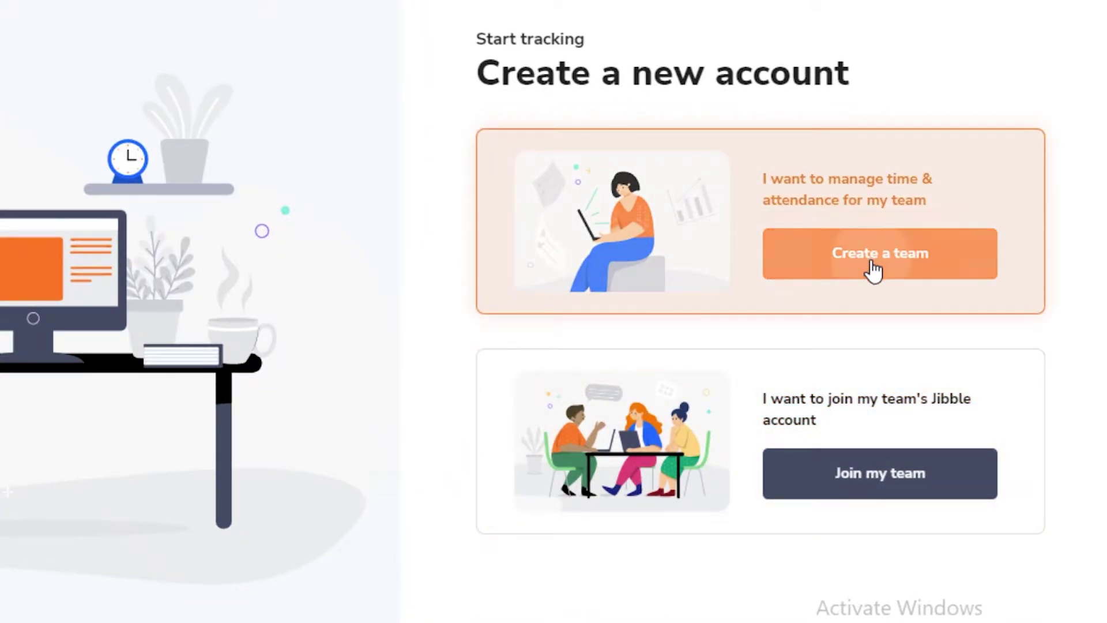
left_click(873, 262)
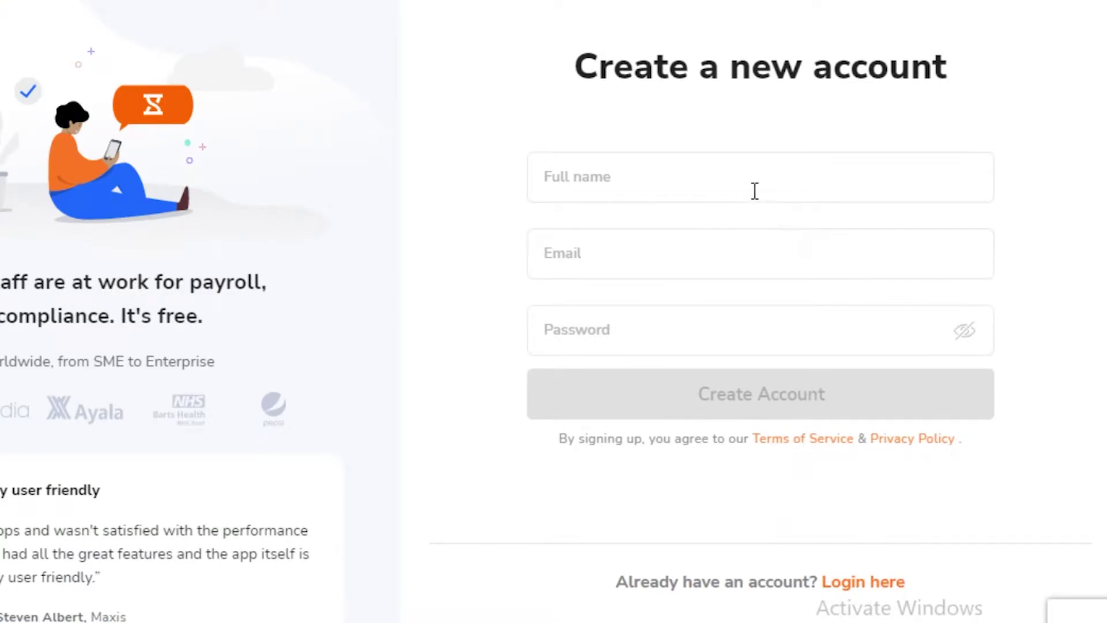
left_click(752, 187)
type("F")
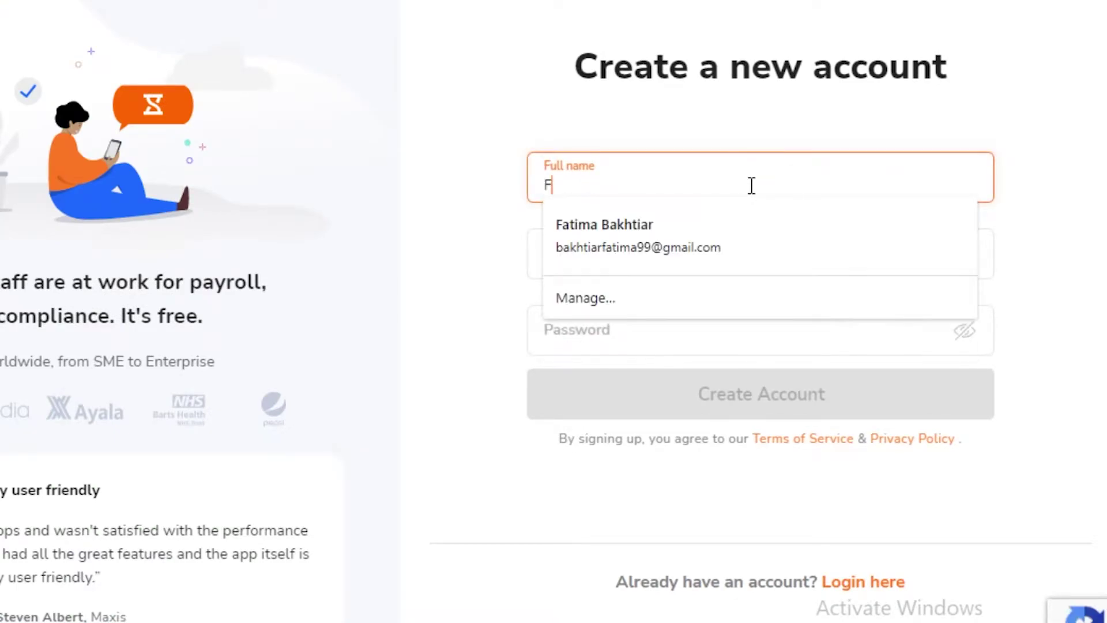
key("BackSpace")
type("Jae")
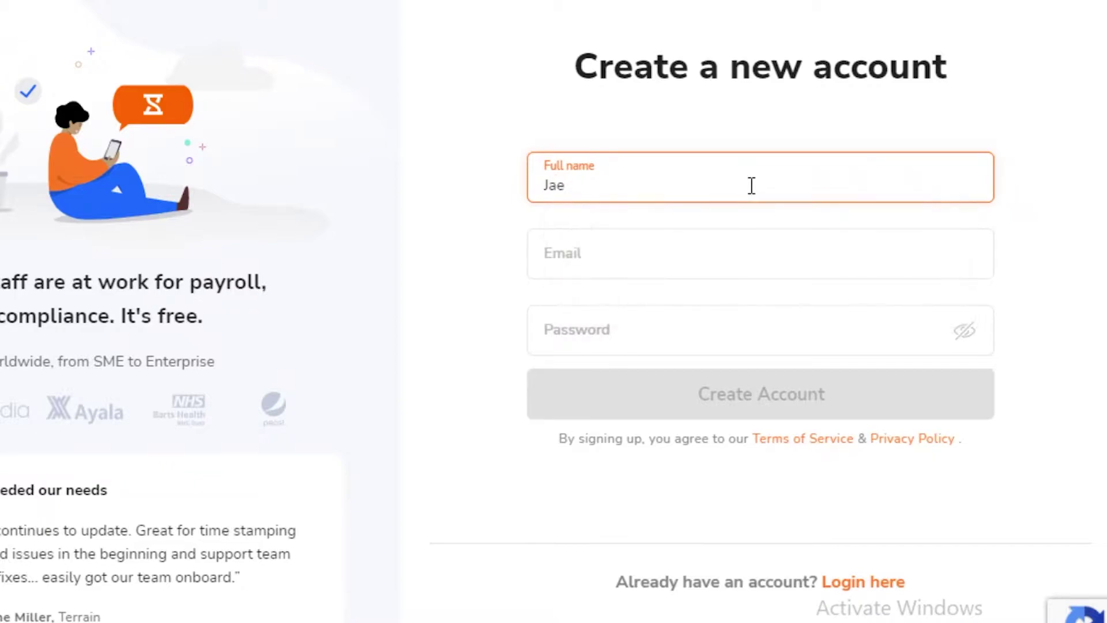
key("BackSpace")
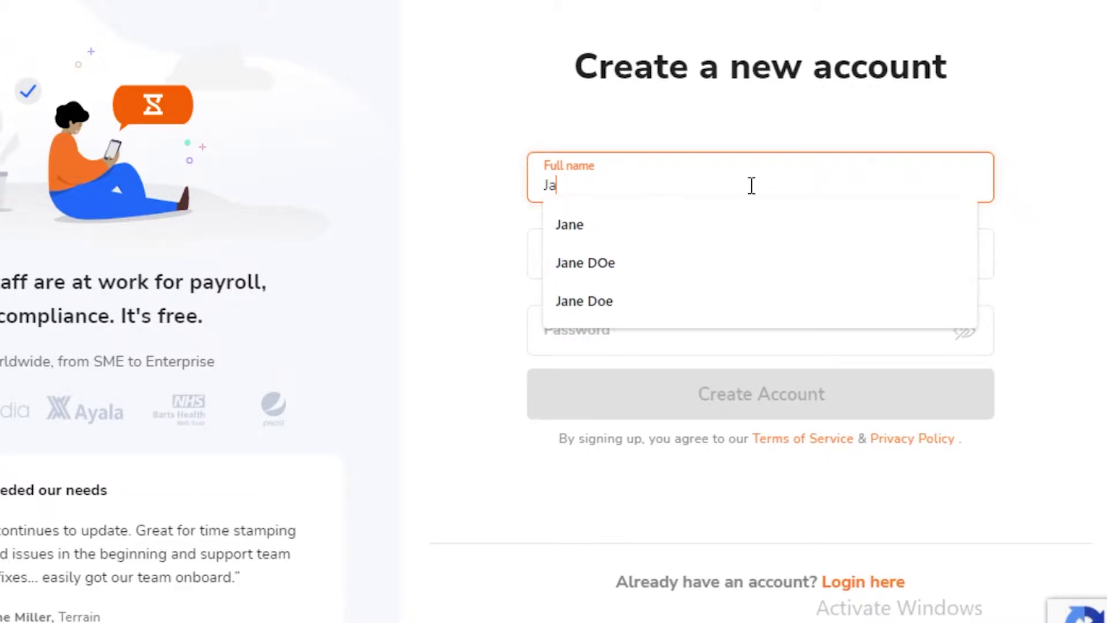
type("ne Doe")
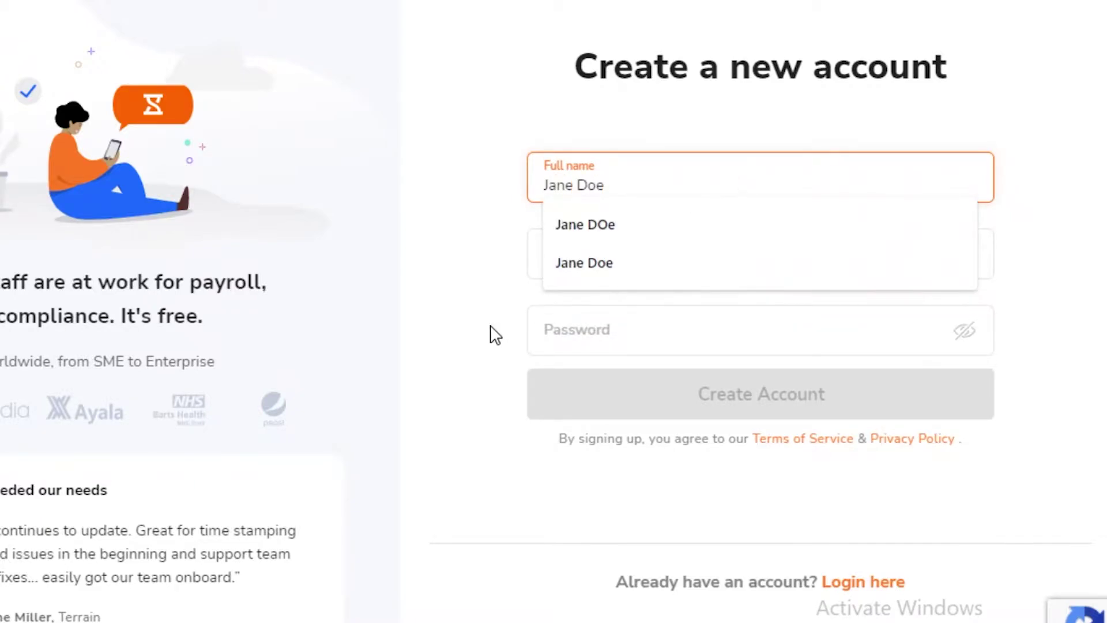
left_click(577, 264)
Fill in the e-mail and account password, then create the account.
left_click(629, 291)
left_click(617, 330)
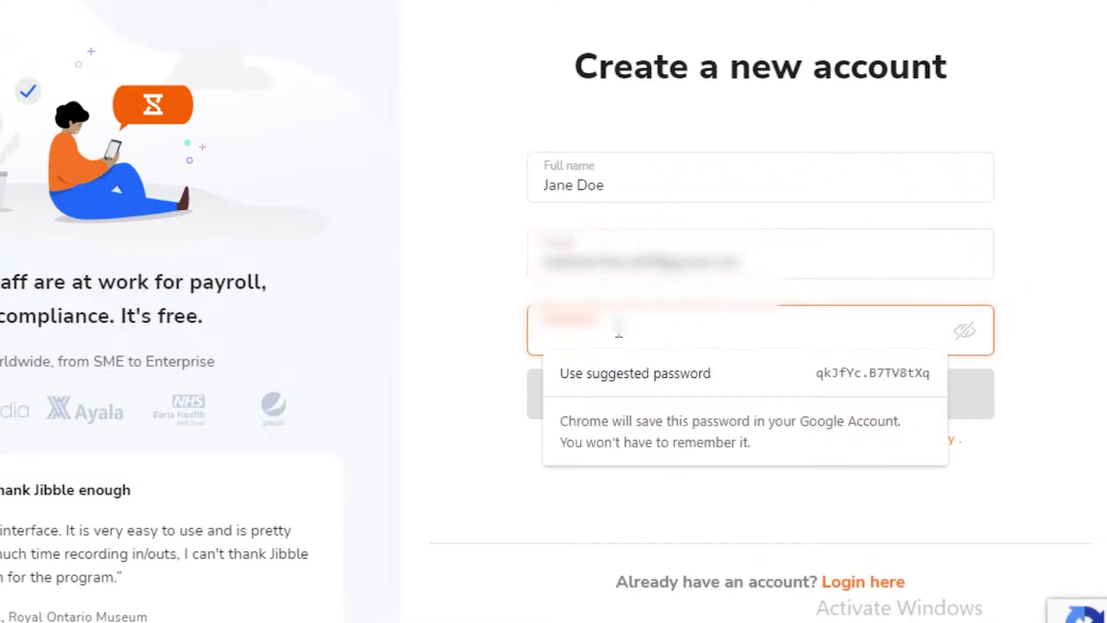
type("**")
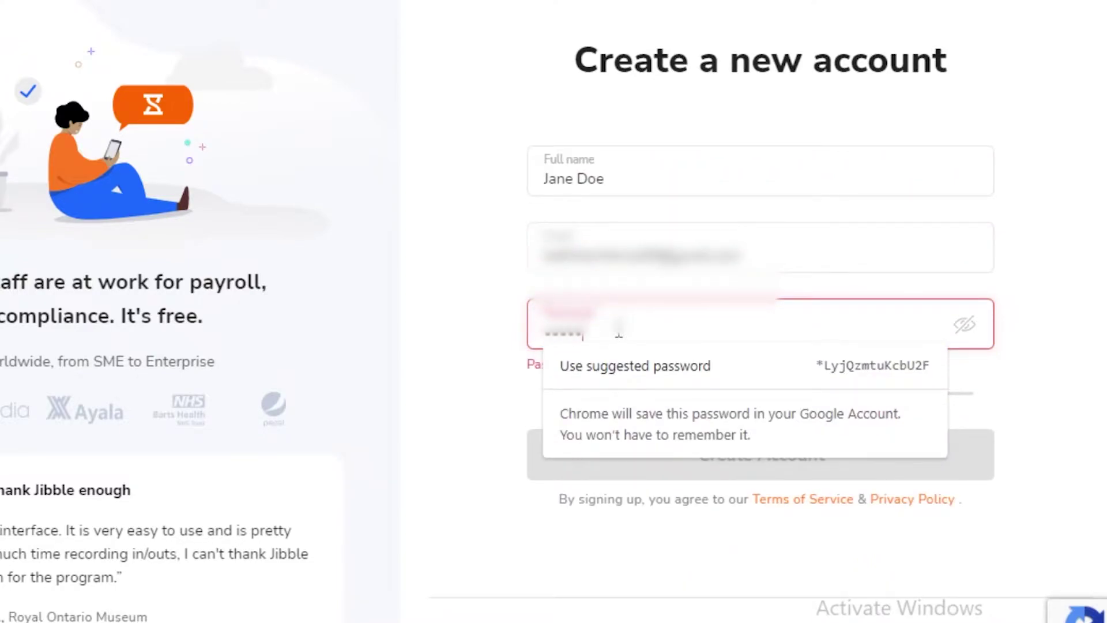
type("*****")
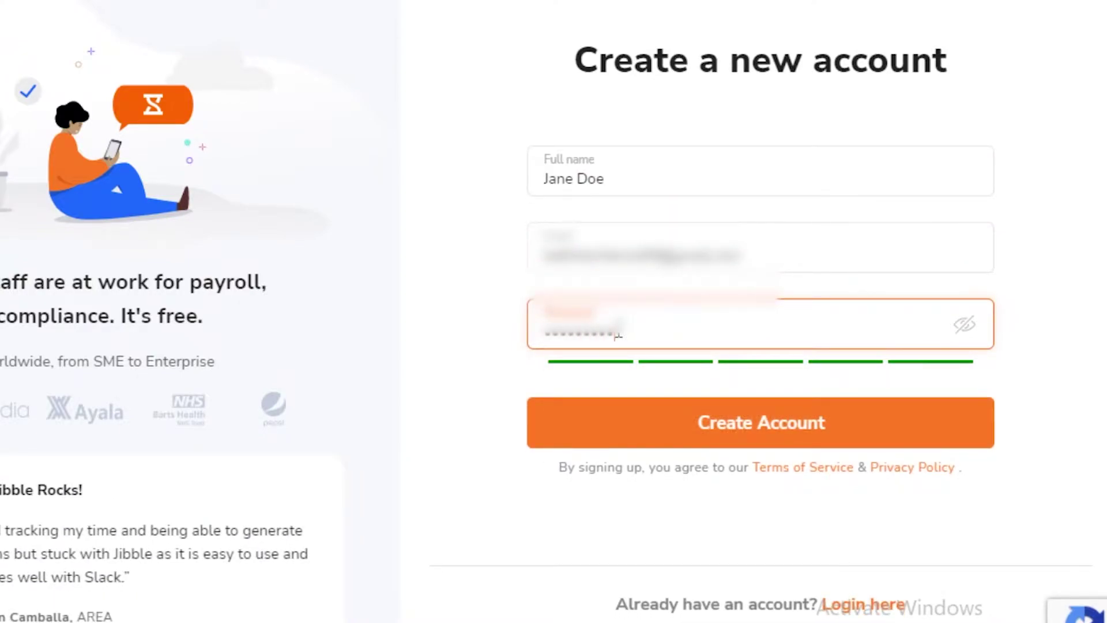
left_click(627, 437)
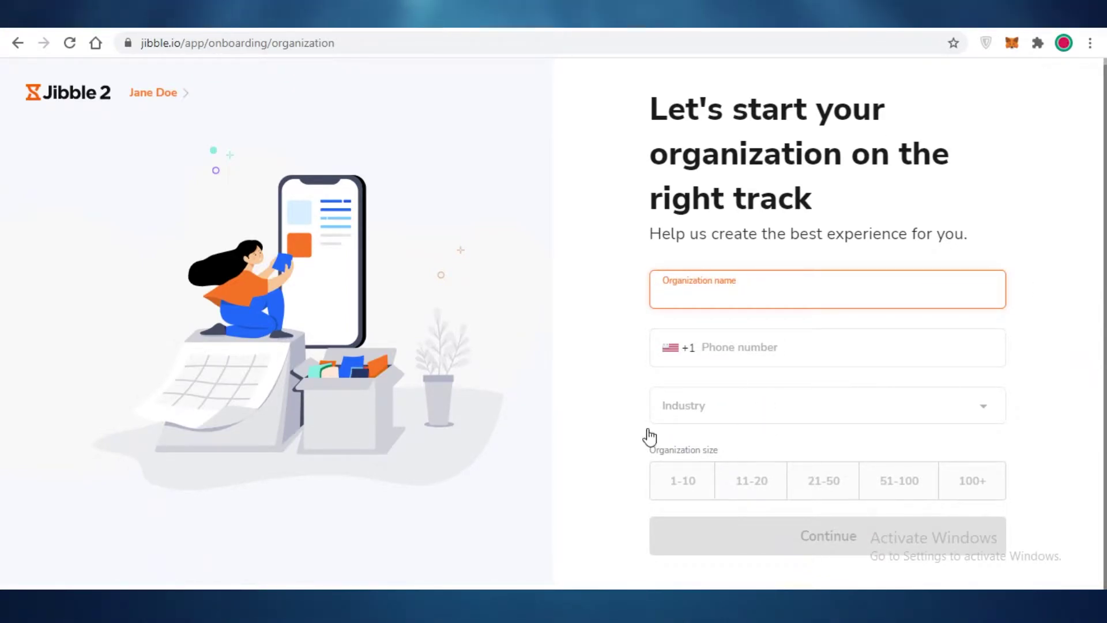
Type the organization name, starting it with the user's name.
left_click(683, 480)
left_click(757, 282)
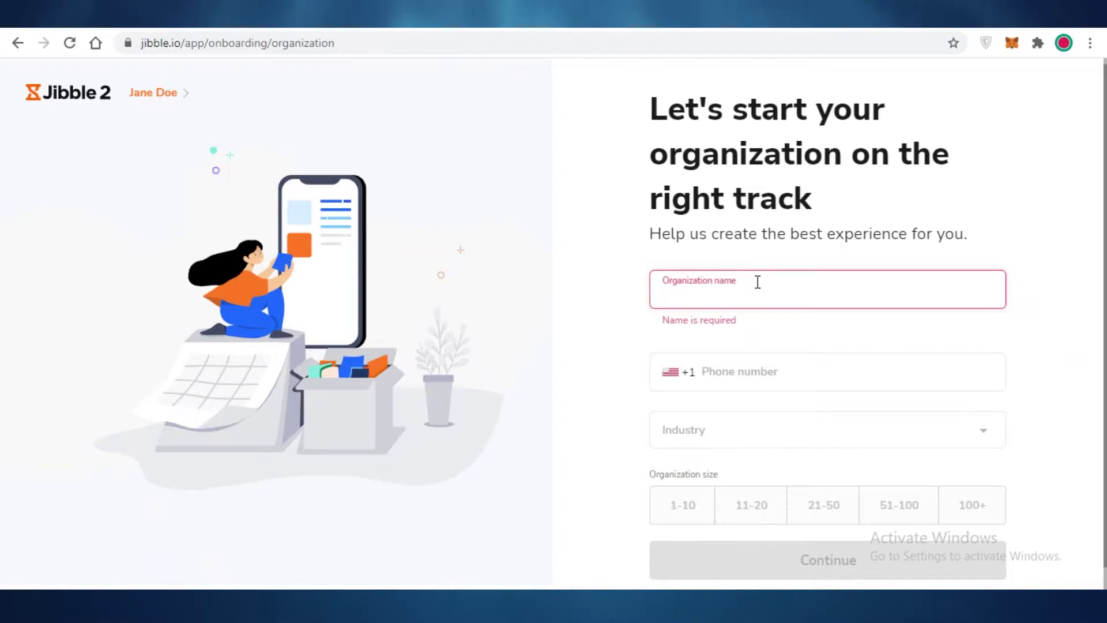
type("Jane Doe i")
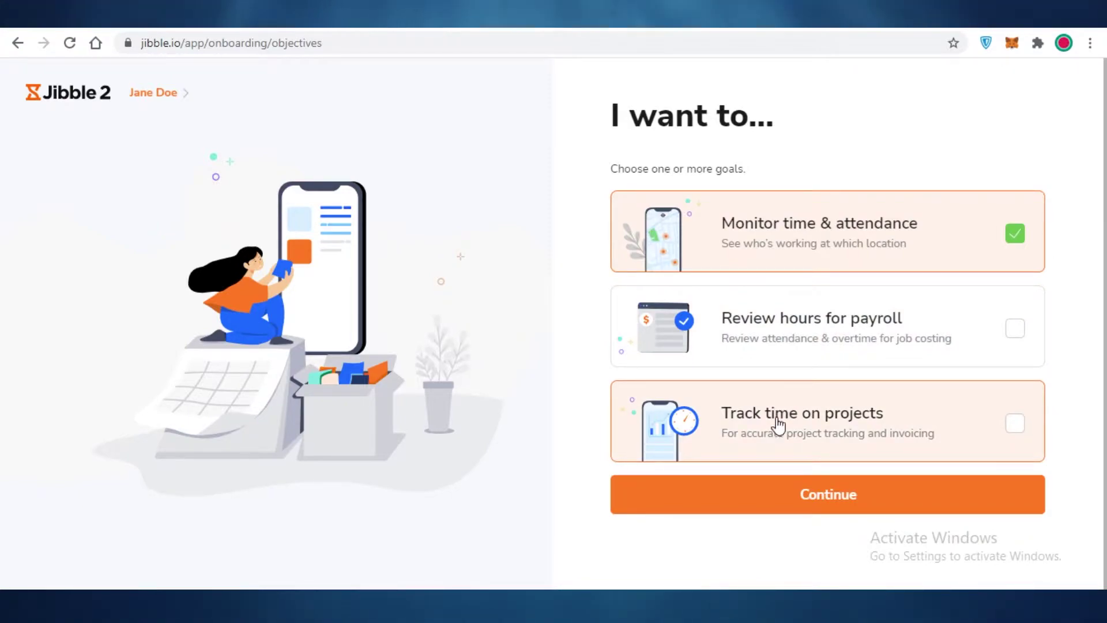
Add Review hours for payroll and Track time on projects as goals and continue.
left_click(700, 317)
left_click(818, 411)
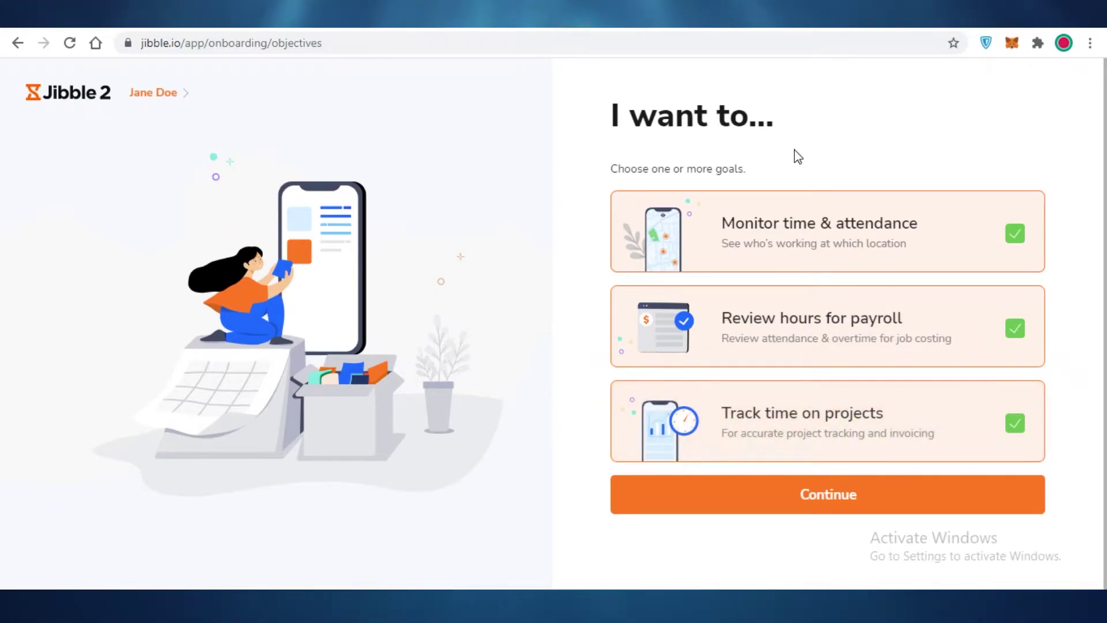
left_click(823, 492)
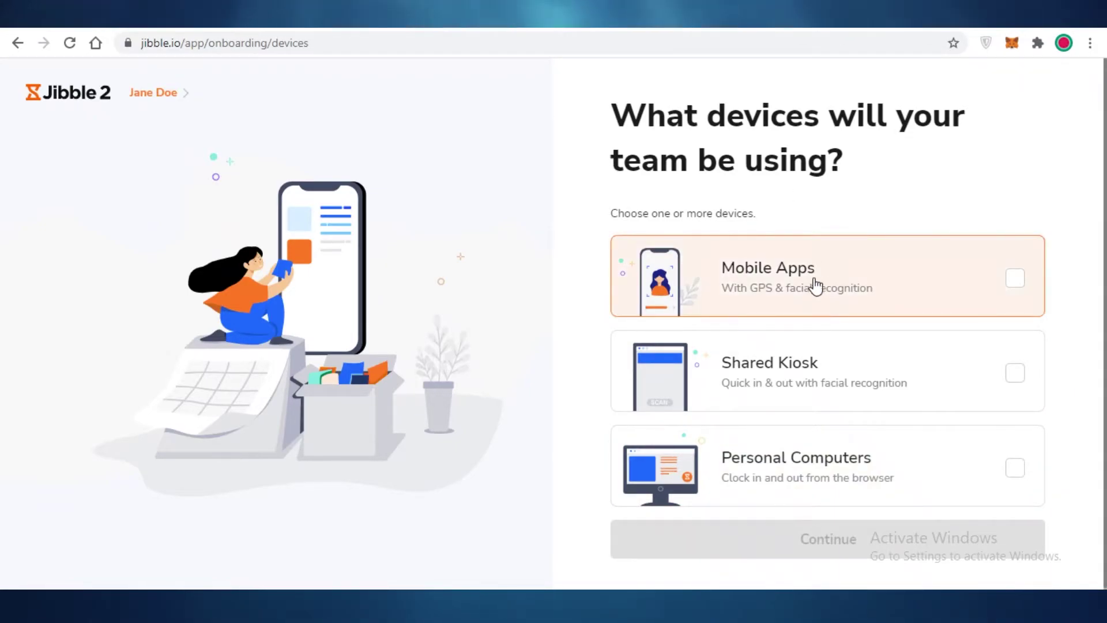
Select Mobile Apps, Shared Kiosk and Personal Computers as team devices and continue.
left_click(842, 290)
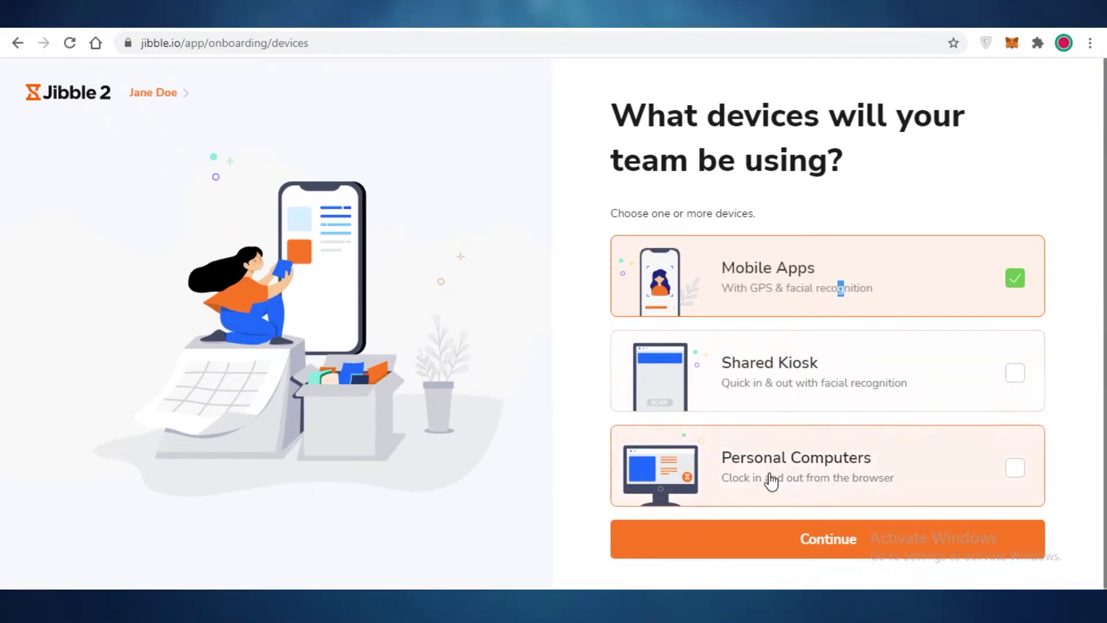
left_click(777, 362)
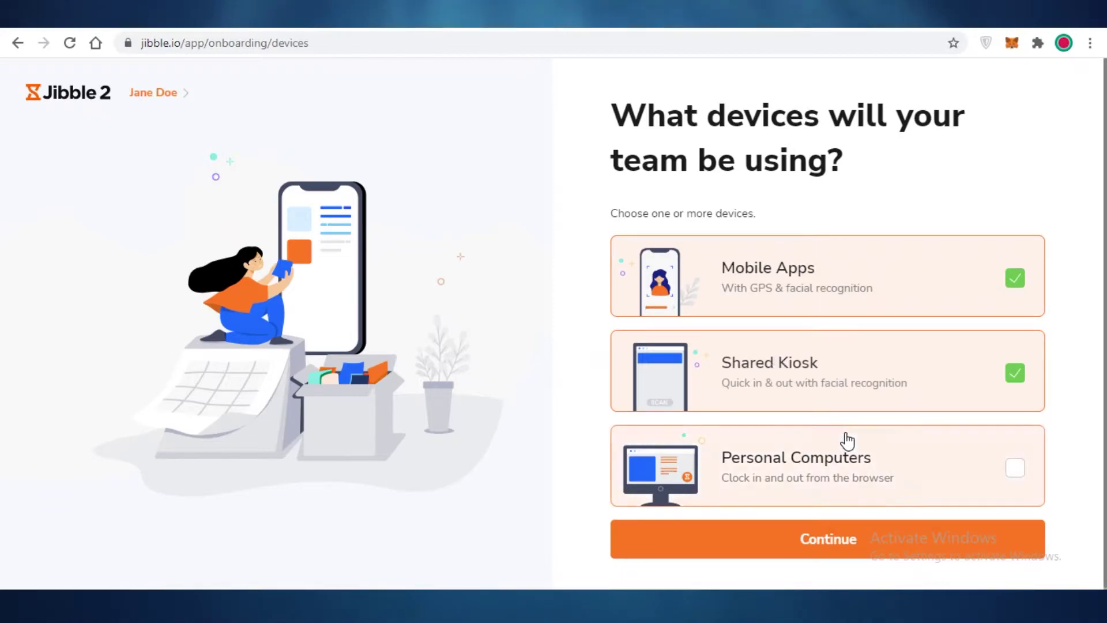
left_click(829, 456)
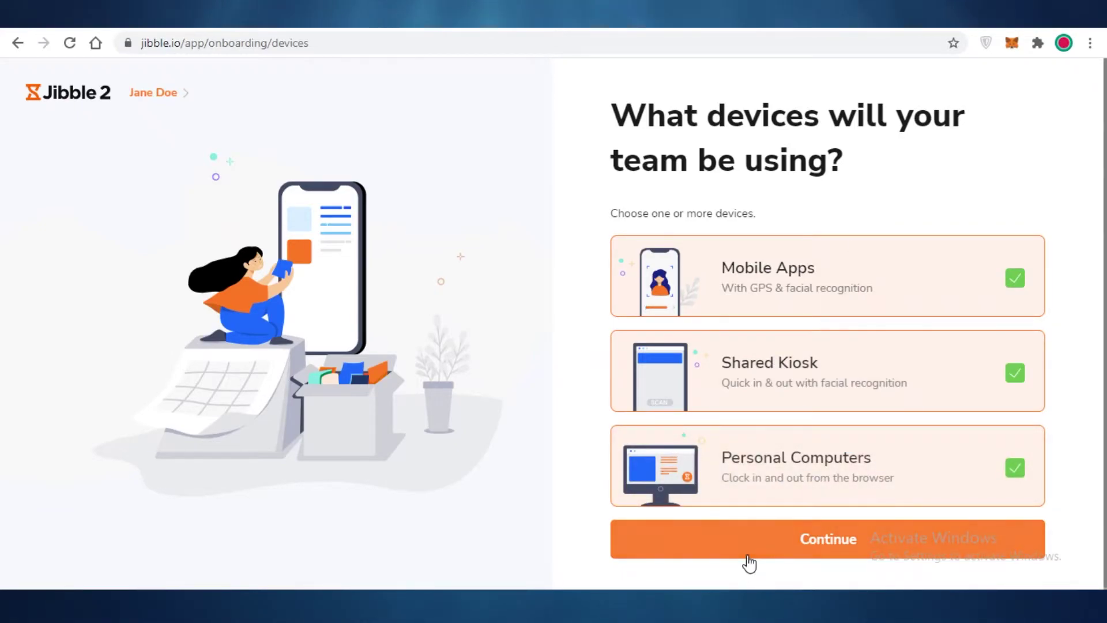
left_click(781, 537)
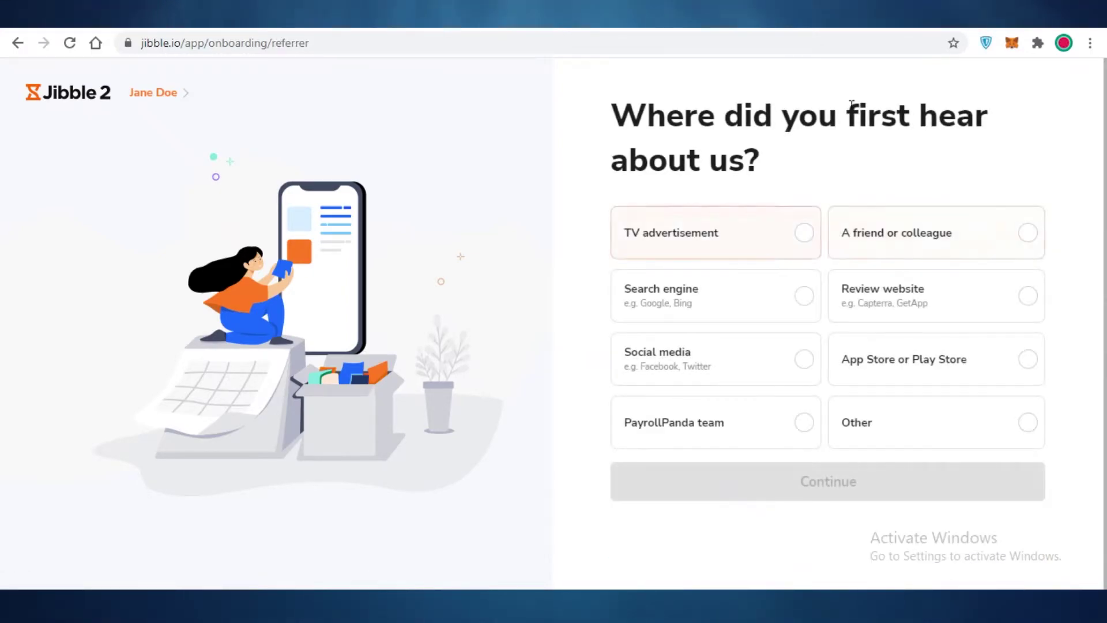
Answer the referral question with Social media and submit.
left_click(843, 434)
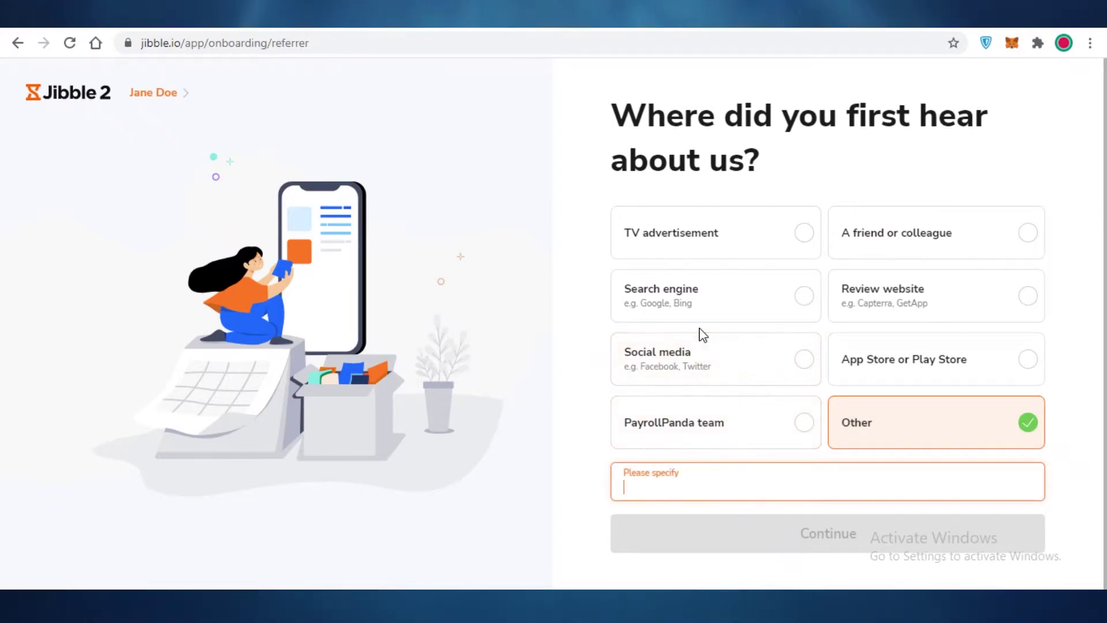
left_click(707, 354)
left_click(781, 484)
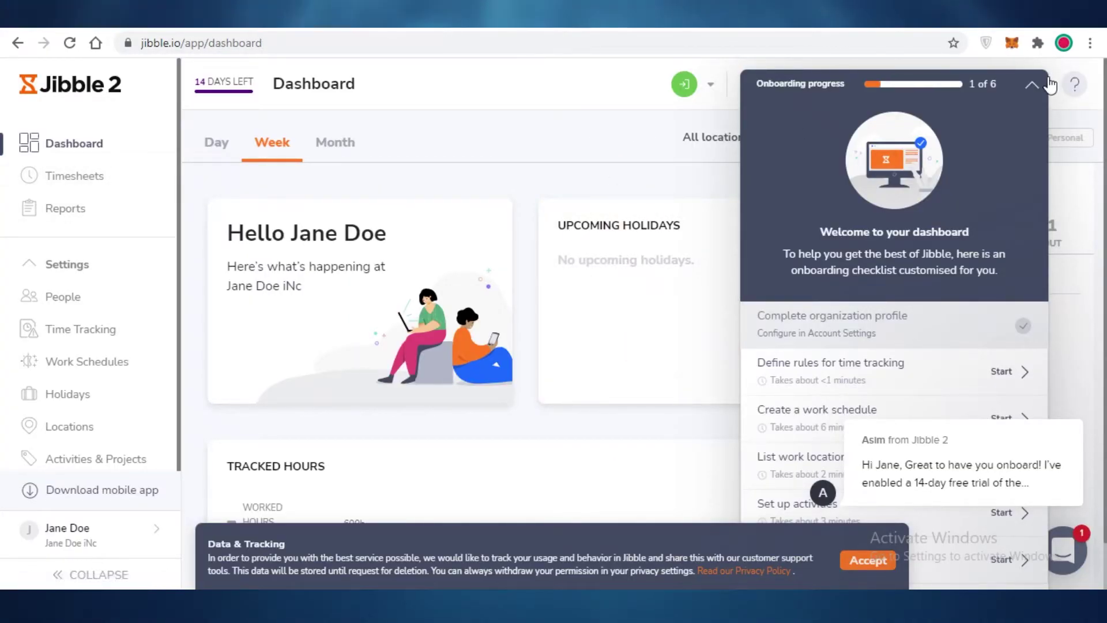
Collapse the onboarding checklist, accept the data tracking notice, and view Timesheets without its tour.
left_click(1032, 86)
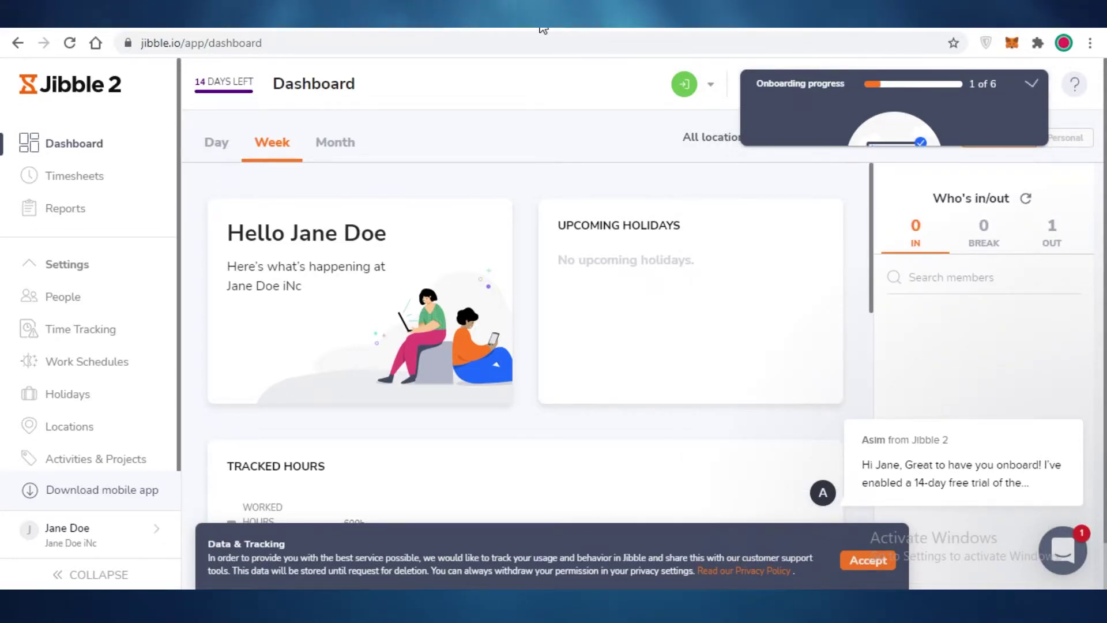
left_click(867, 562)
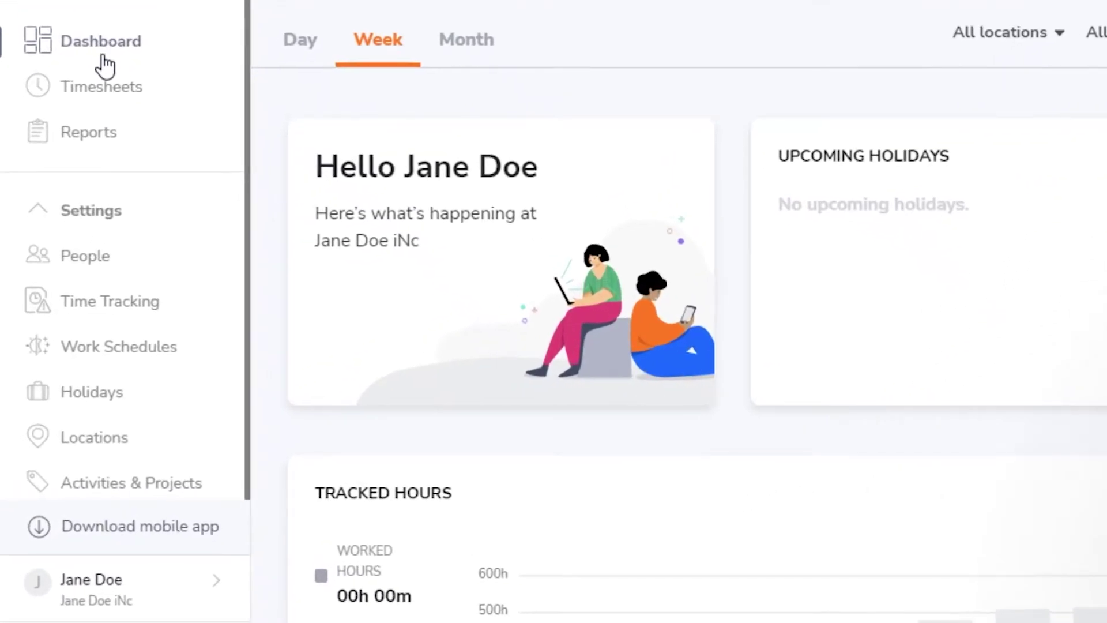
left_click(101, 90)
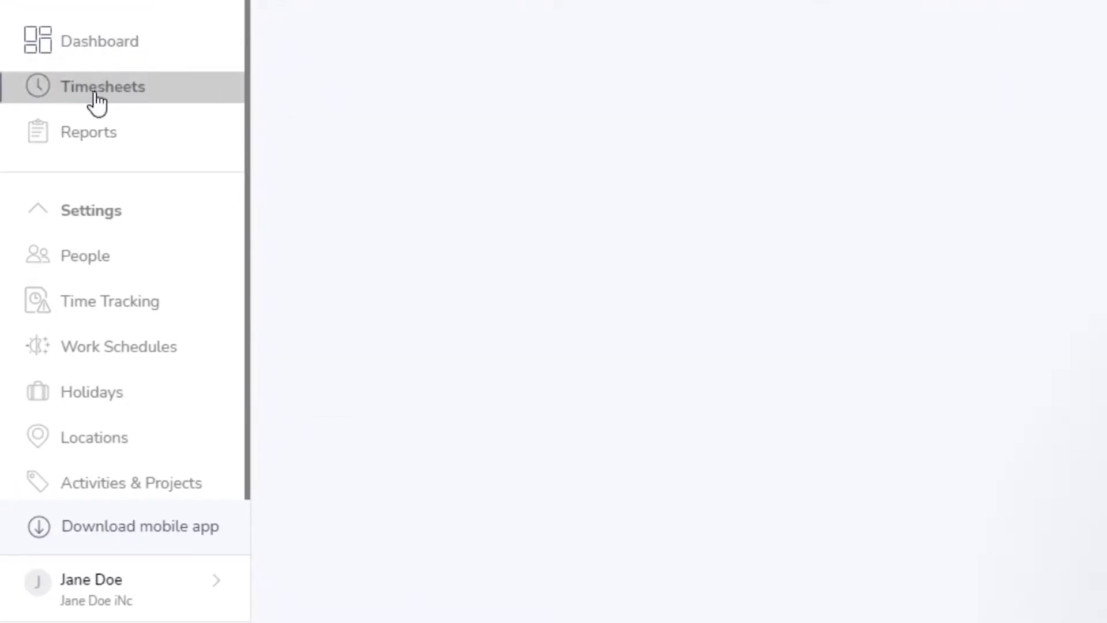
left_click(947, 183)
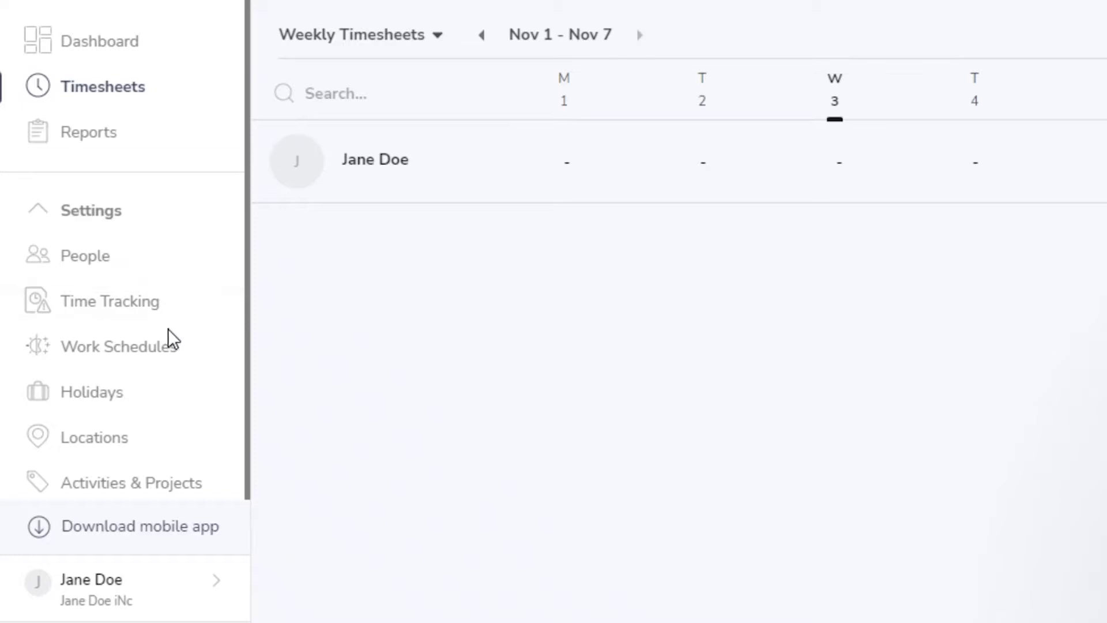
scroll(126, 420, "down", 2)
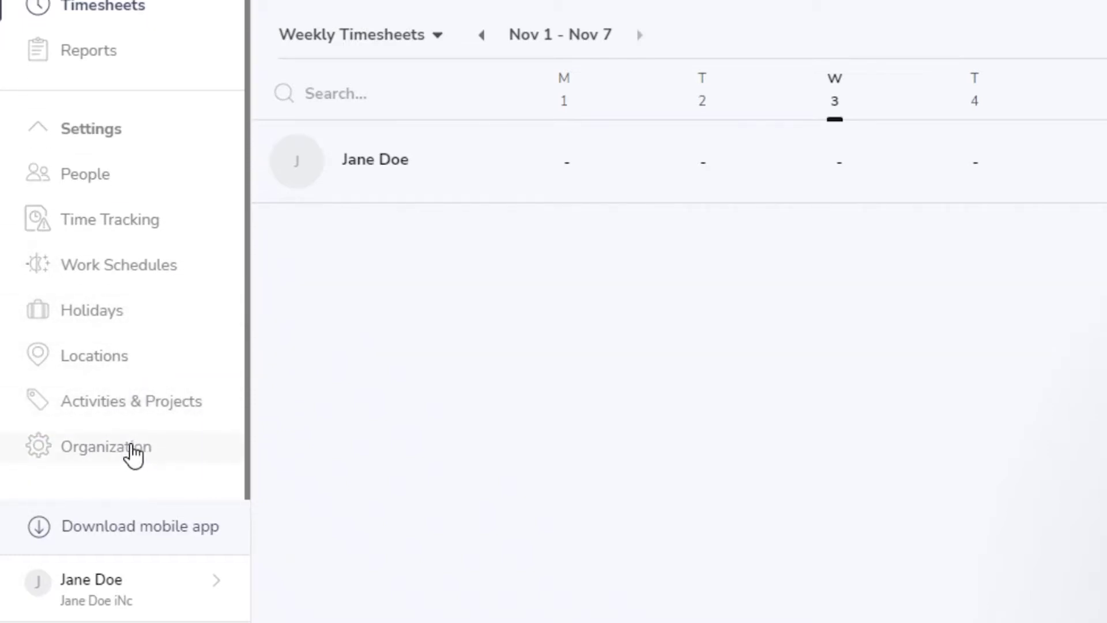
scroll(181, 274, "up", 2)
Return to the Dashboard and look over its tracked hours, activities and locations widgets.
left_click(106, 42)
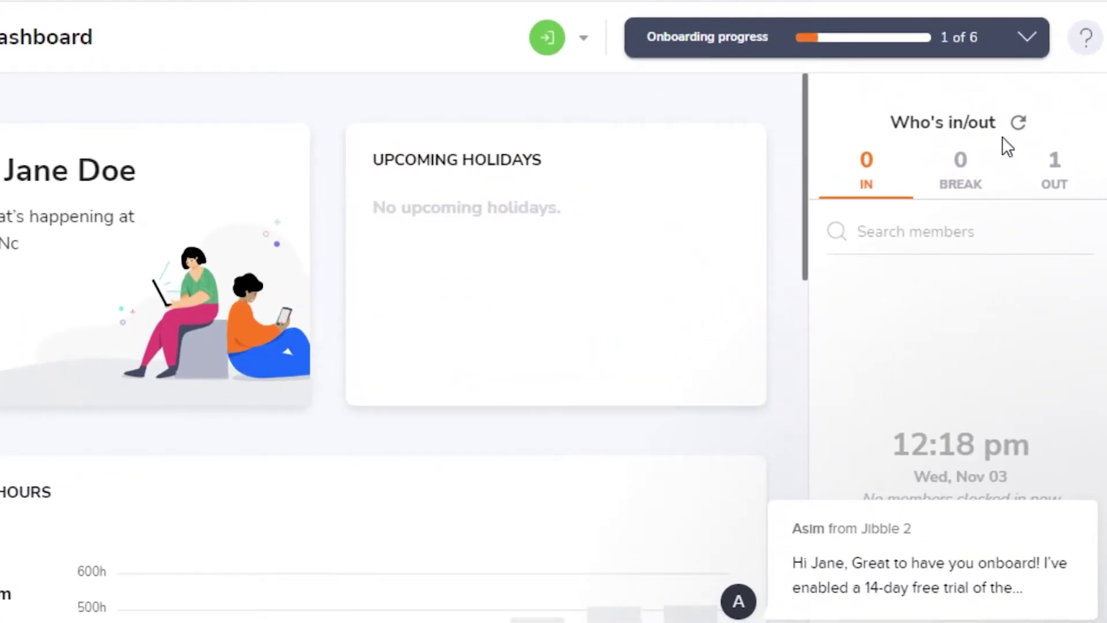
scroll(465, 484, "down", 10)
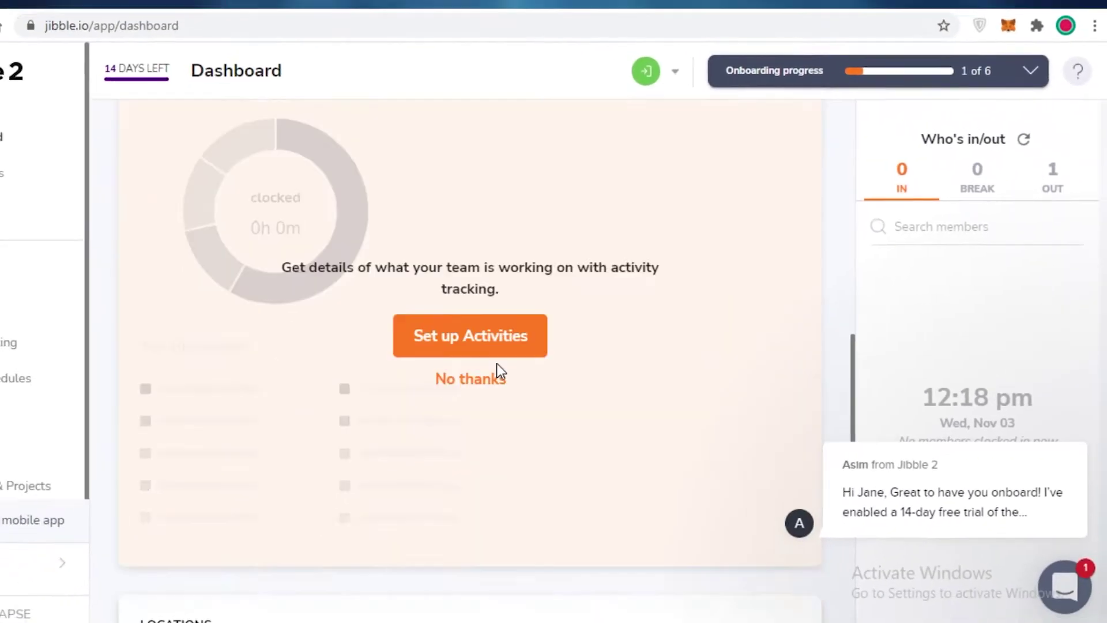
scroll(300, 197, "up", 7)
scroll(290, 256, "down", 7)
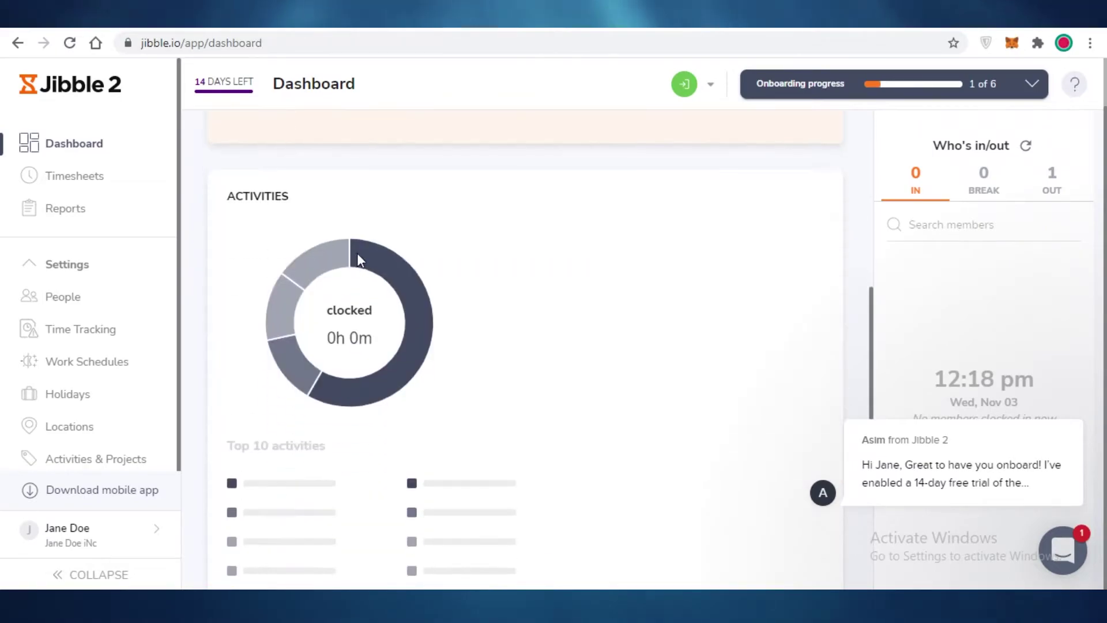
scroll(352, 277, "down", 5)
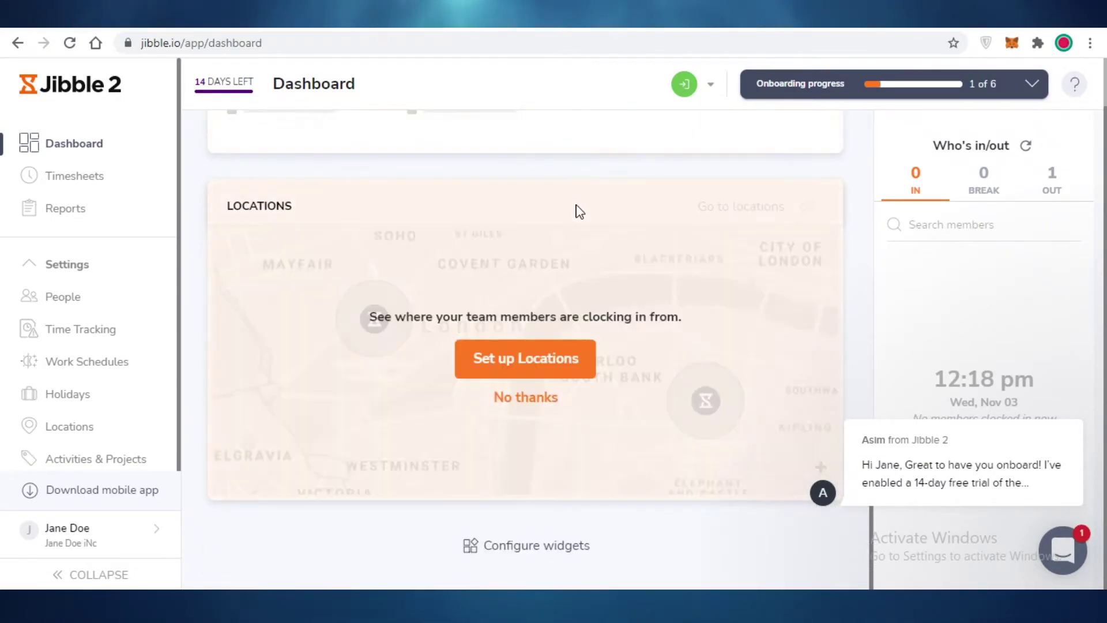
scroll(240, 357, "up", 10)
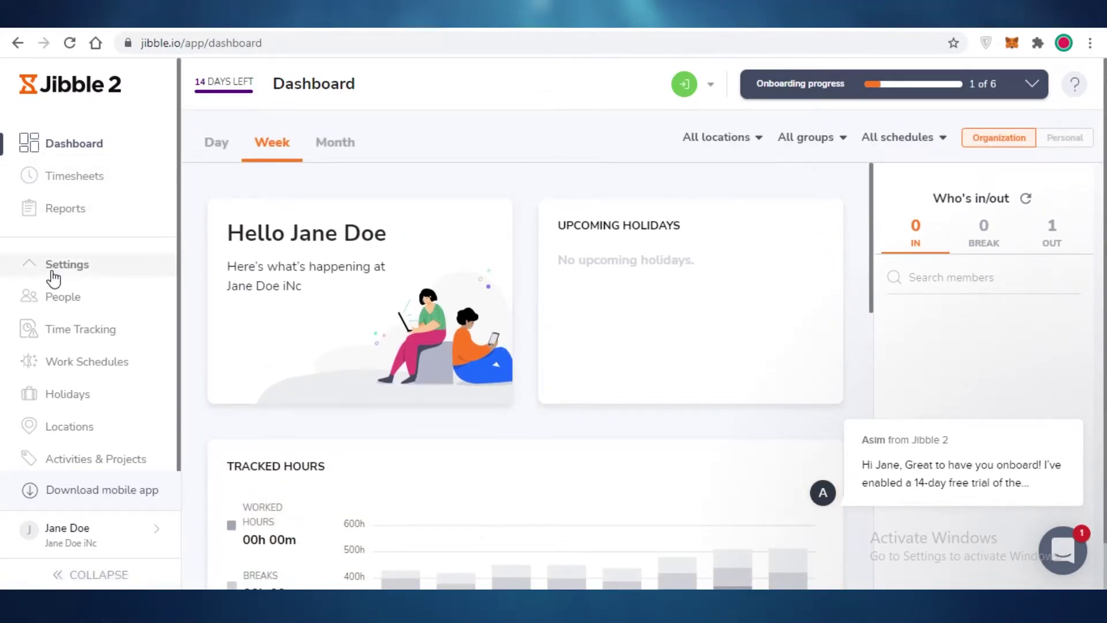
Reopen the onboarding checklist, dismiss the chat message, and start Create a work schedule.
left_click(1023, 91)
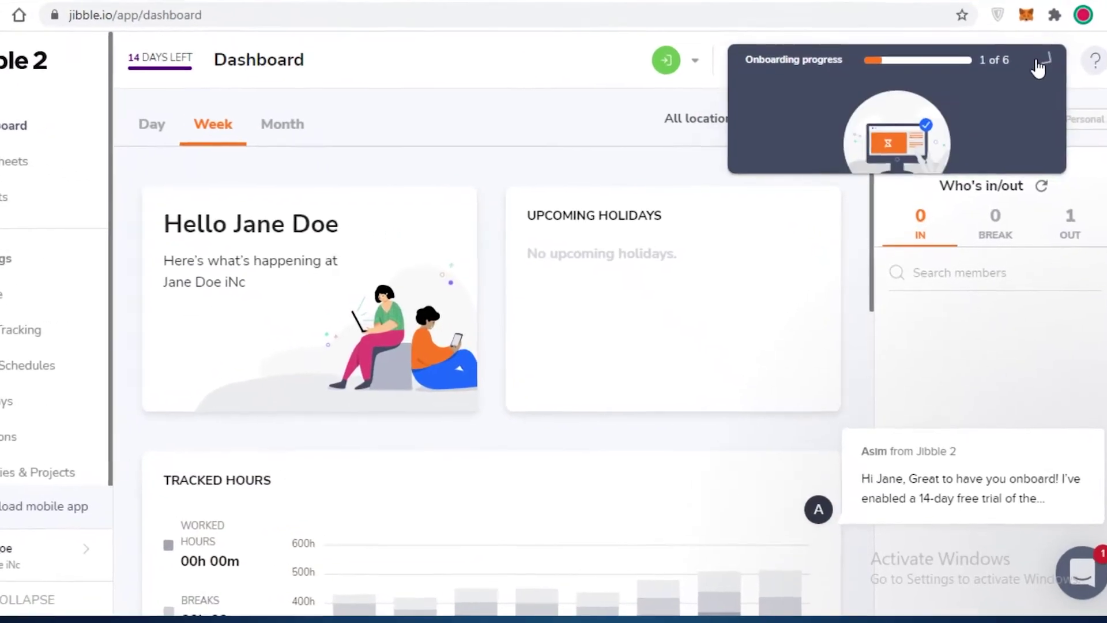
left_click(1033, 86)
left_click(1036, 87)
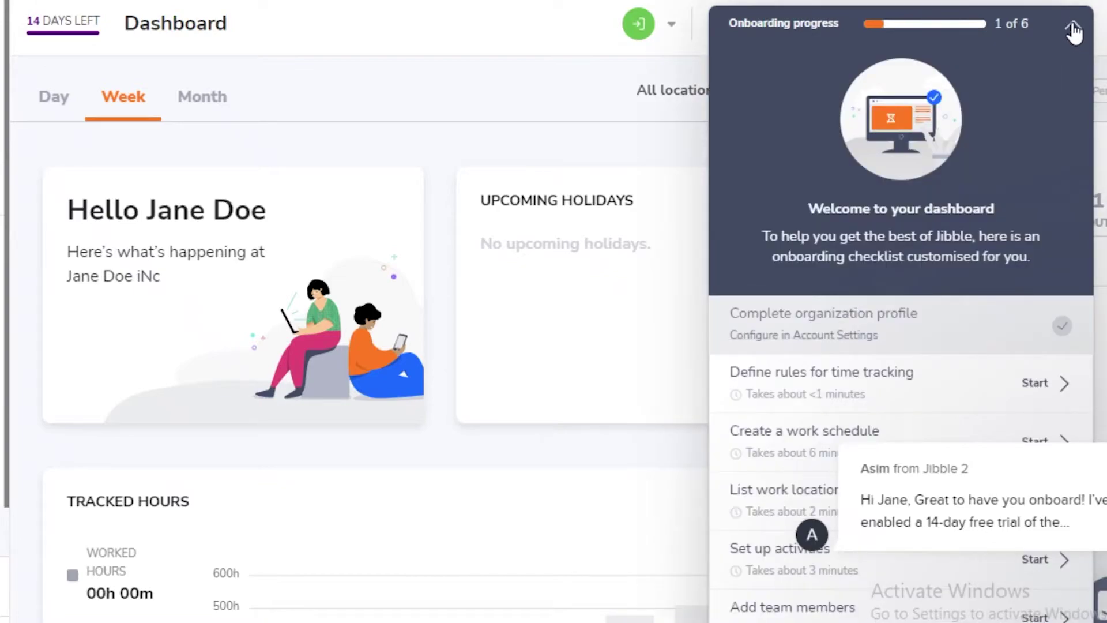
scroll(923, 299, "down", 1)
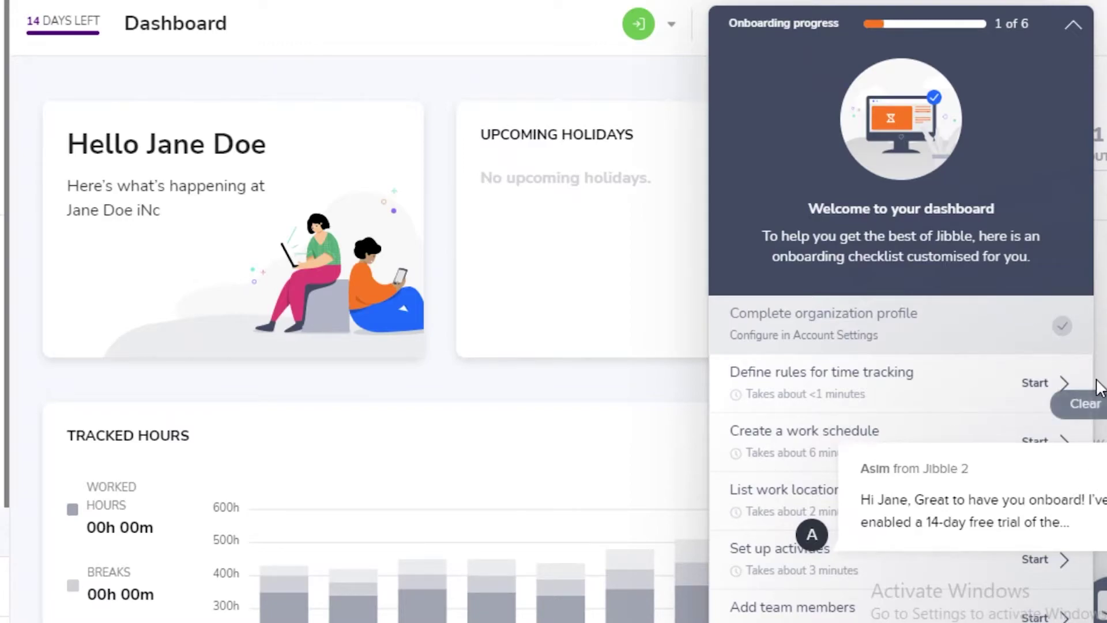
left_click(1084, 403)
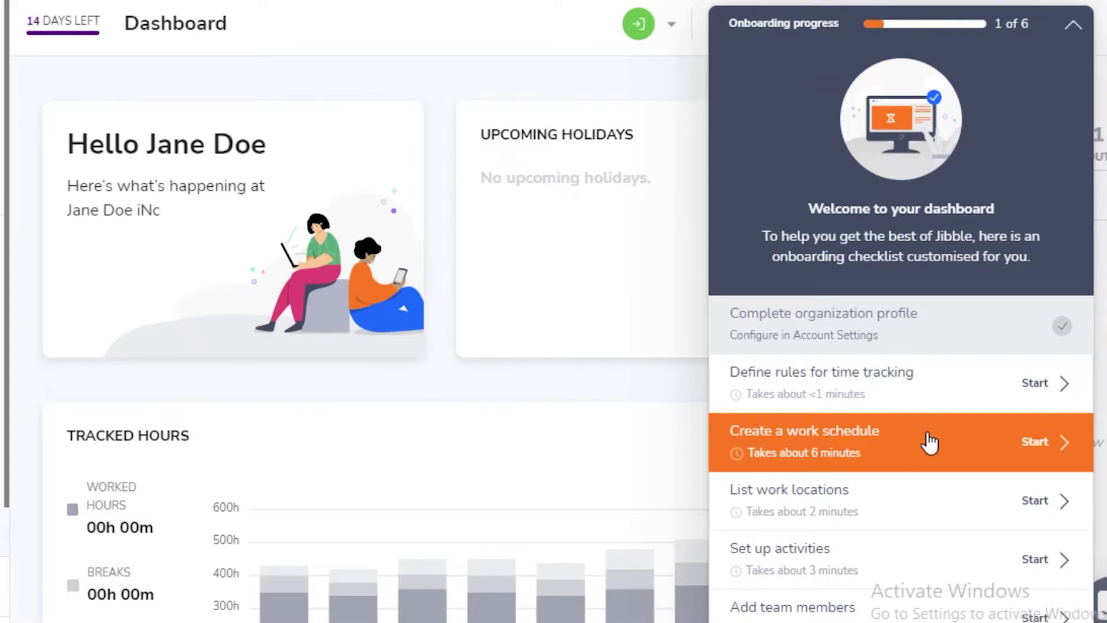
left_click(930, 441)
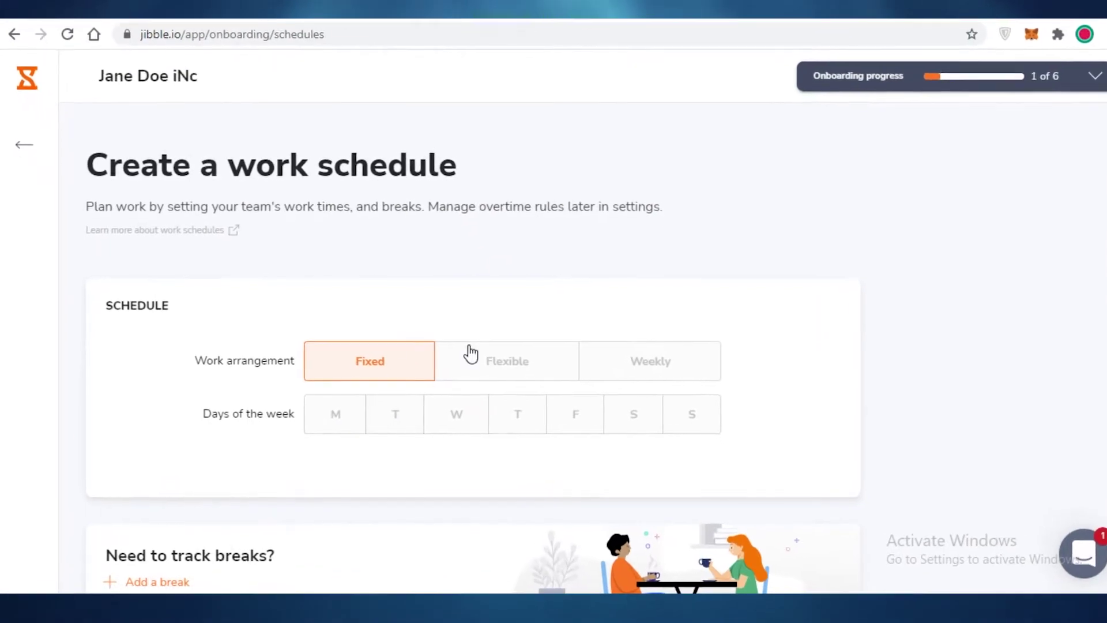
Make the schedule Fixed with Monday to Friday working days, 9:00 am to 5:00 pm.
left_click(548, 353)
left_click(615, 364)
left_click(394, 375)
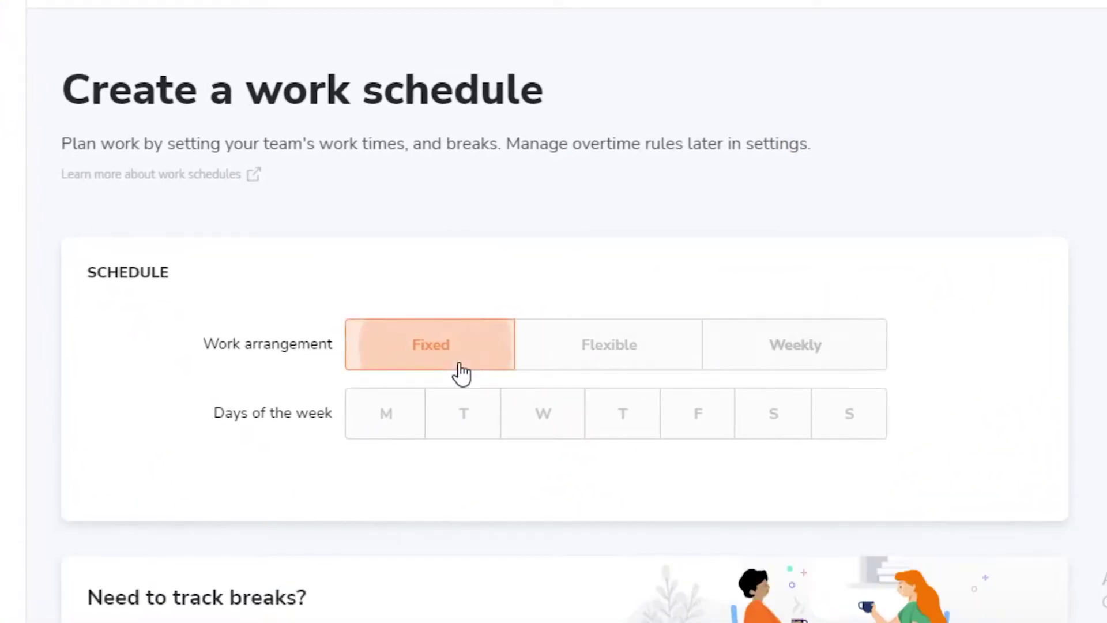
left_click(391, 425)
left_click(488, 412)
left_click(623, 413)
left_click(623, 412)
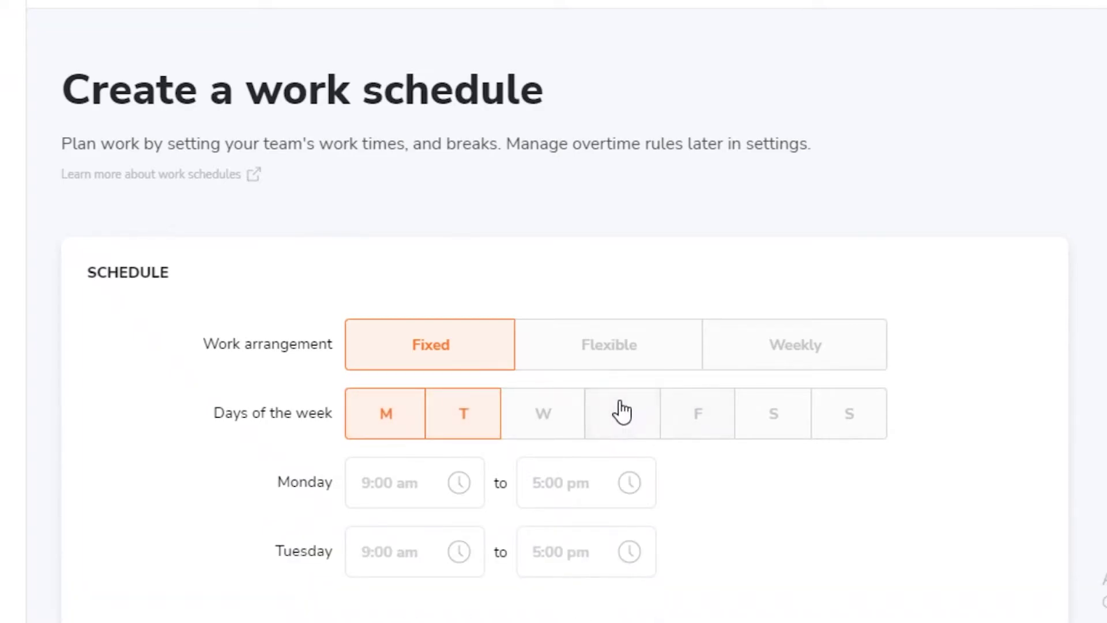
left_click(539, 428)
left_click(646, 427)
left_click(701, 417)
scroll(291, 433, "down", 3)
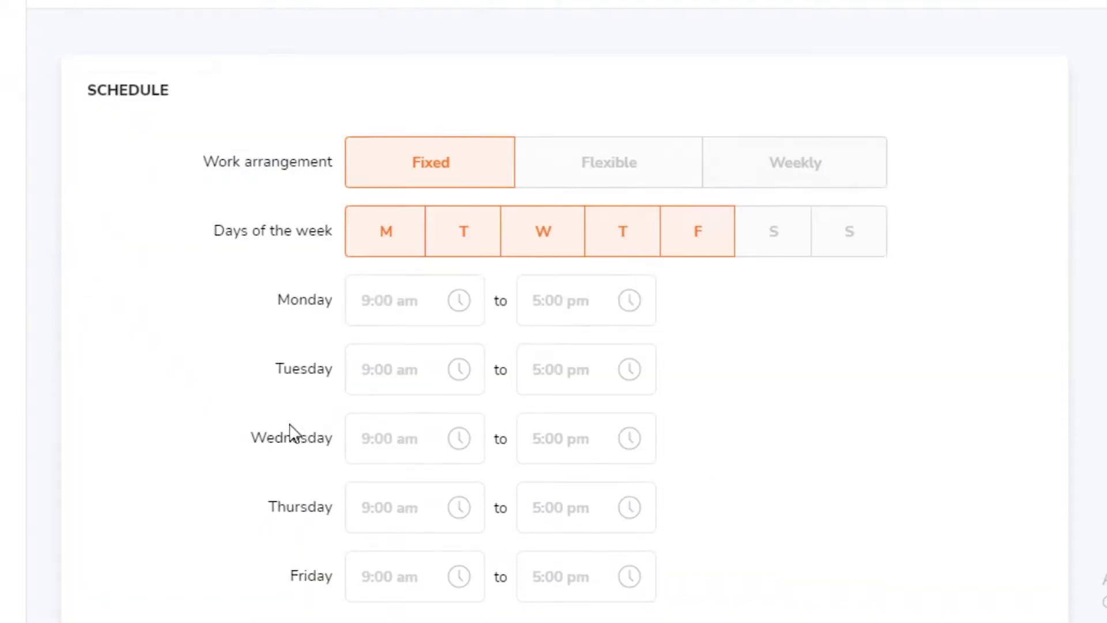
scroll(291, 432, "down", 2)
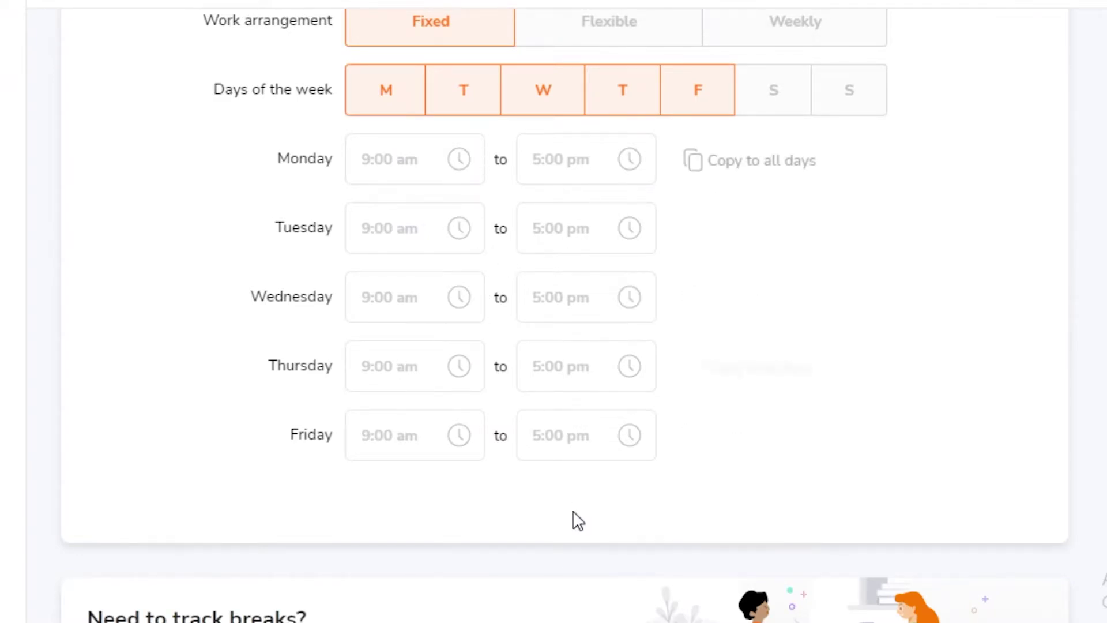
scroll(396, 319, "down", 3)
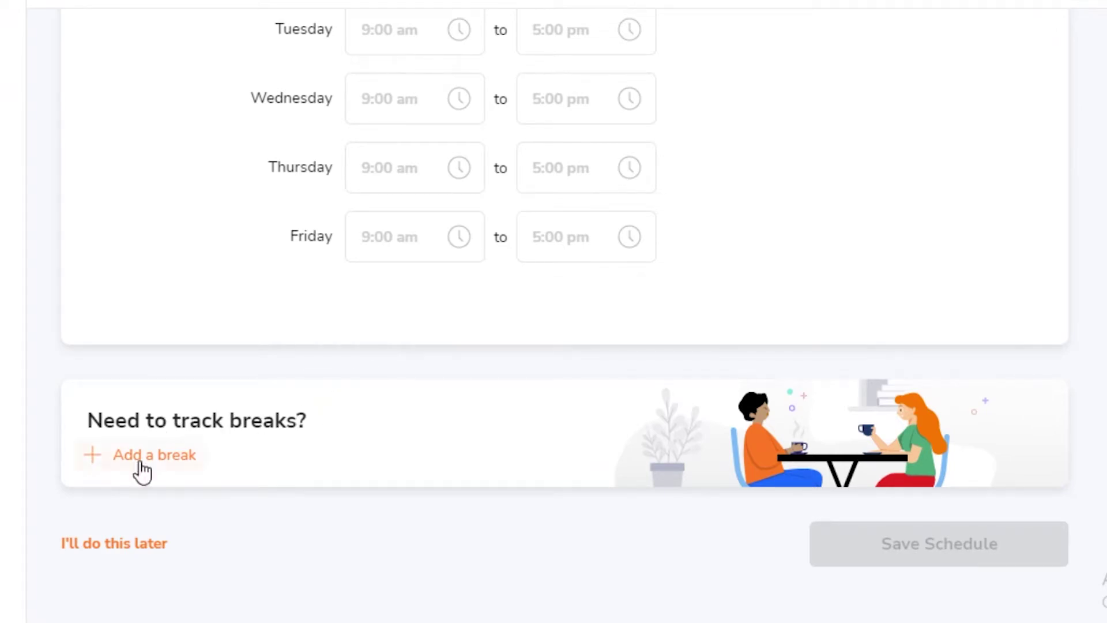
Add a paid 1-hour Lunch break restricted to a time window and finish the schedule.
left_click(142, 471)
scroll(173, 470, "down", 5)
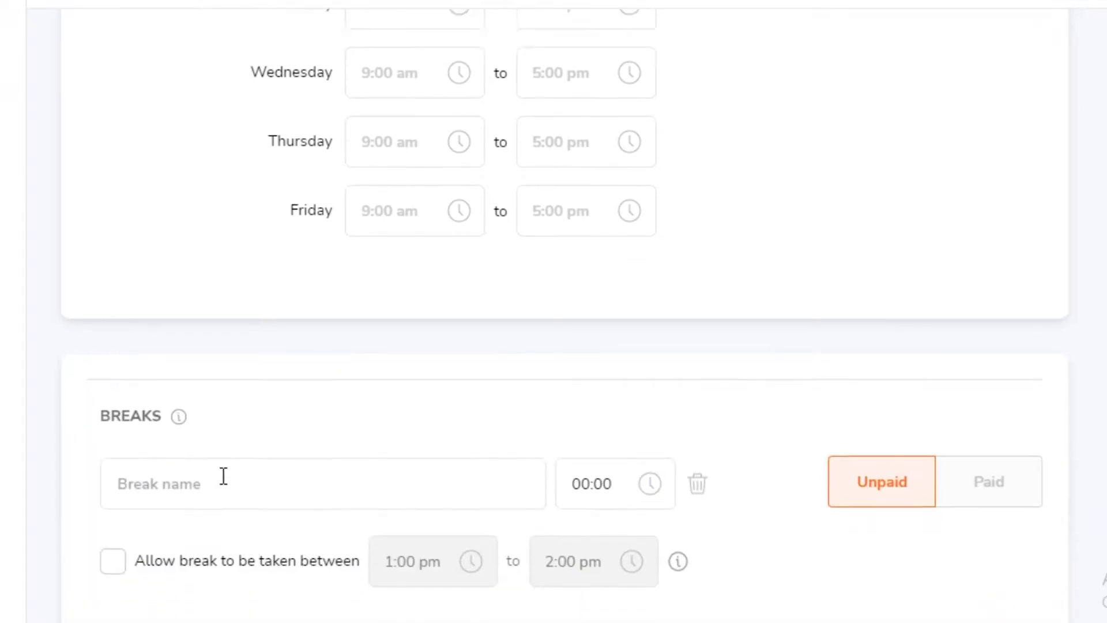
left_click(262, 246)
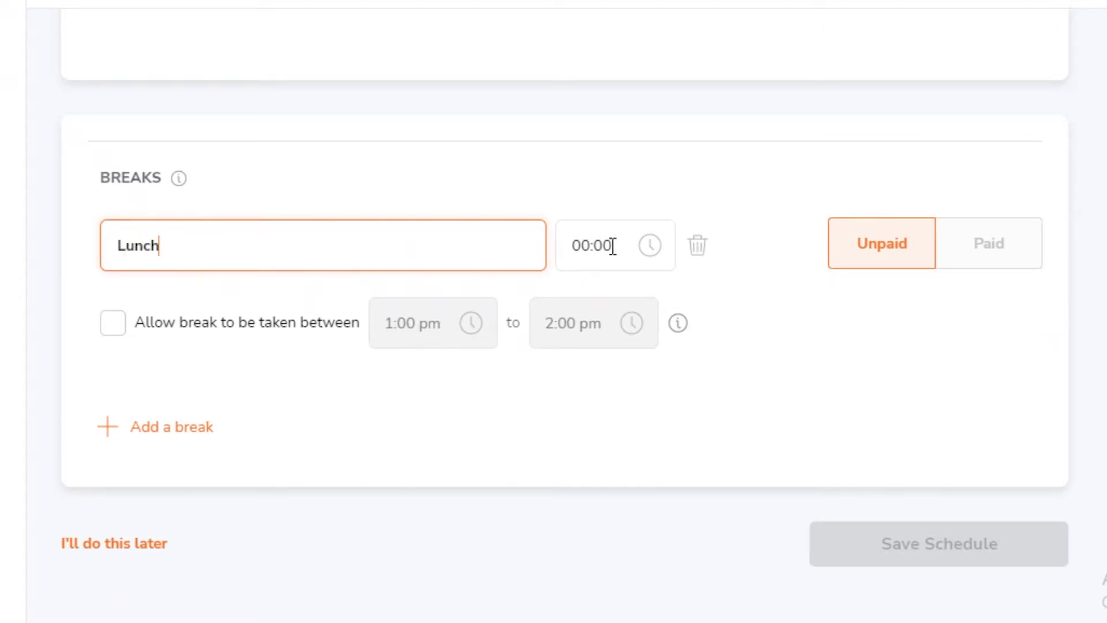
left_click(588, 237)
left_click(584, 304)
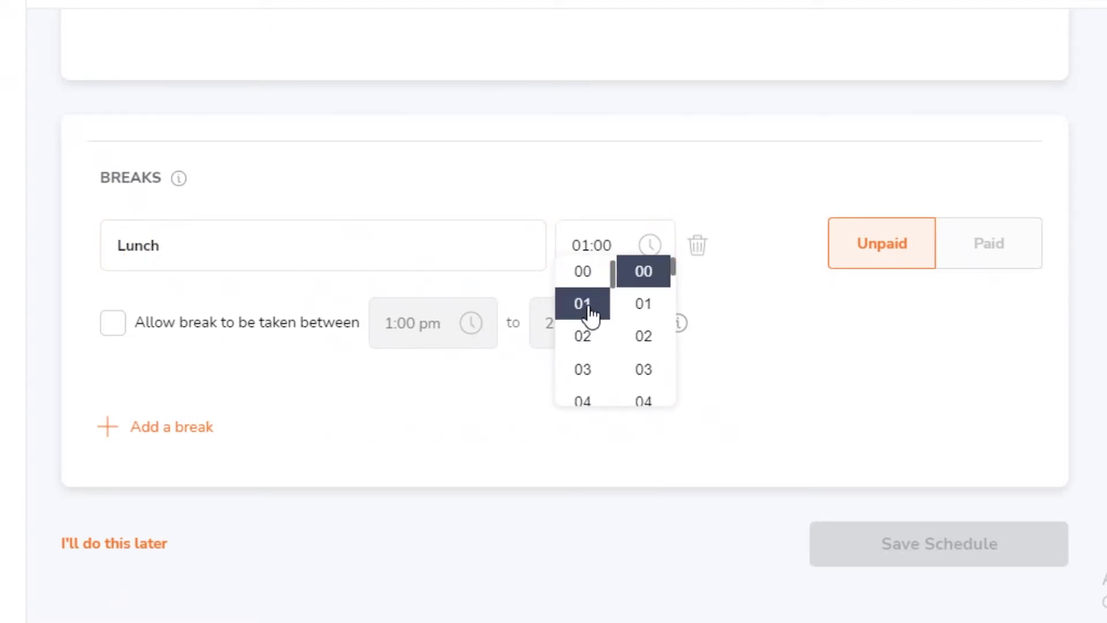
left_click(783, 232)
left_click(992, 252)
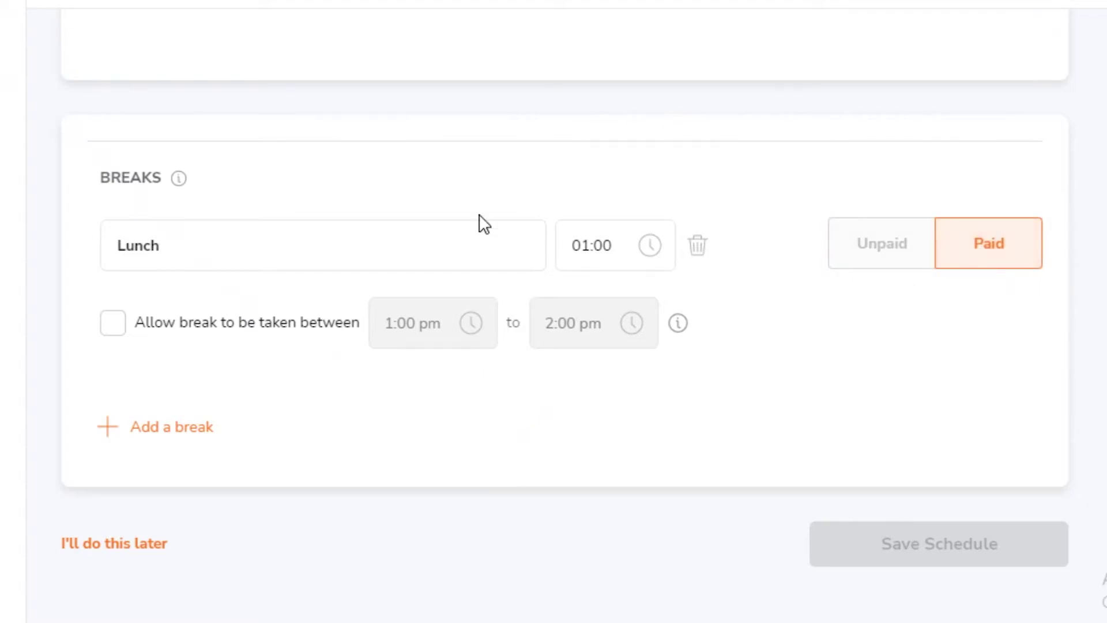
left_click(112, 322)
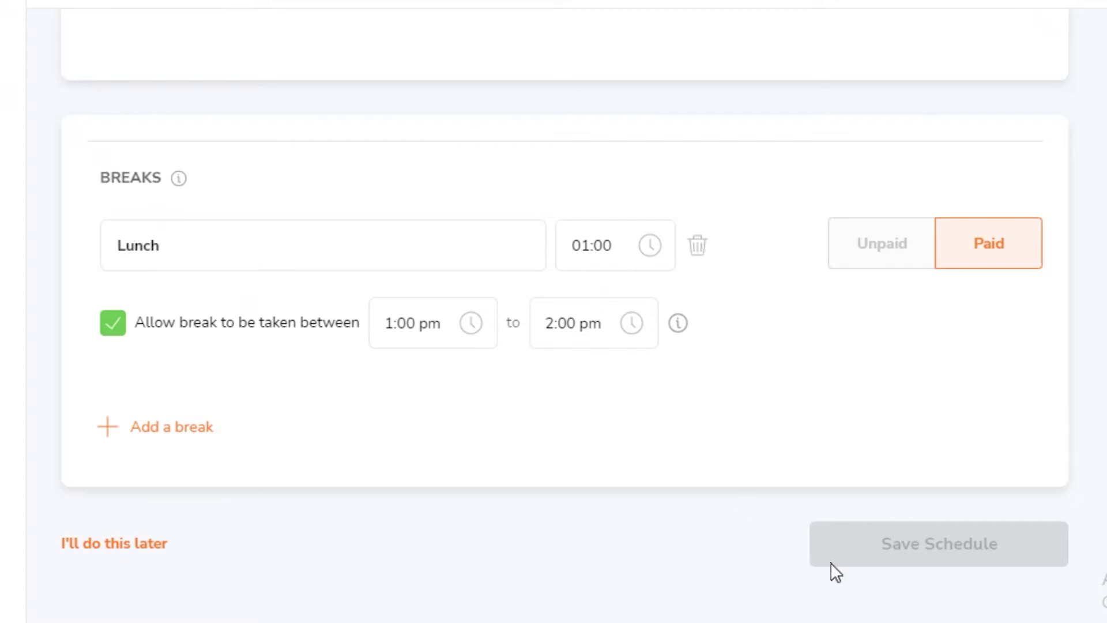
scroll(418, 440, "up", 10)
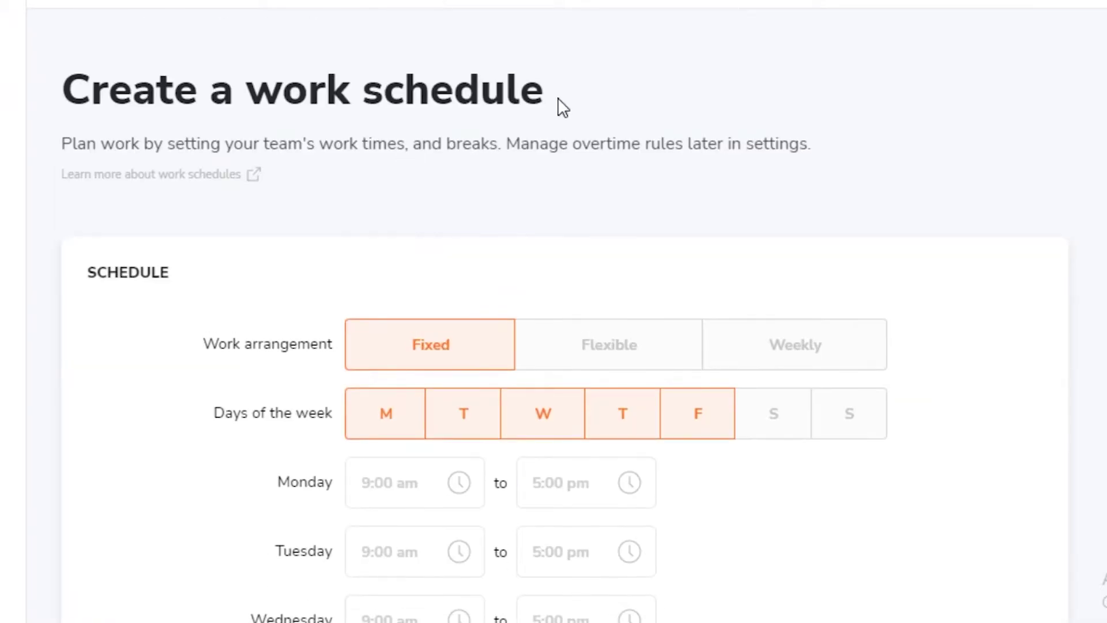
scroll(763, 215, "down", 10)
scroll(317, 558, "up", 6)
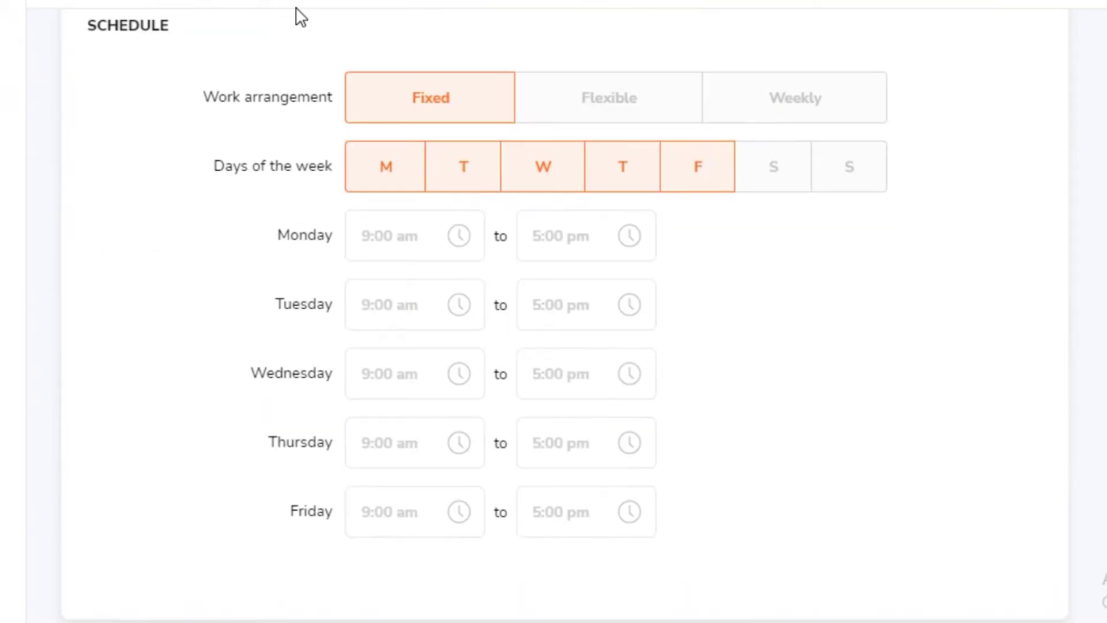
scroll(392, 109, "up", 4)
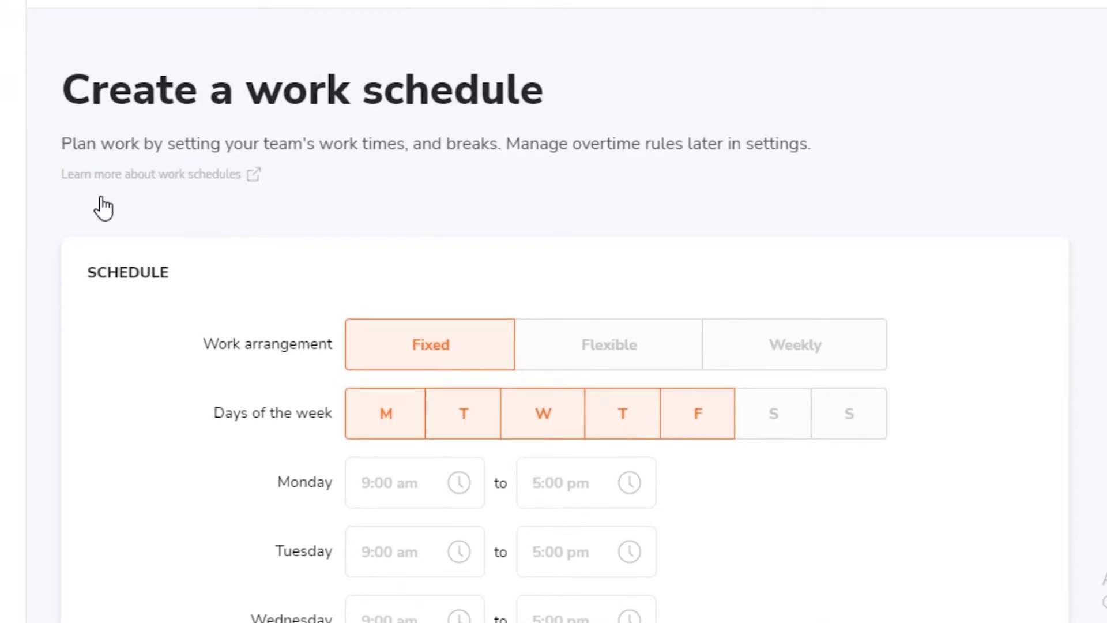
scroll(333, 190, "down", 10)
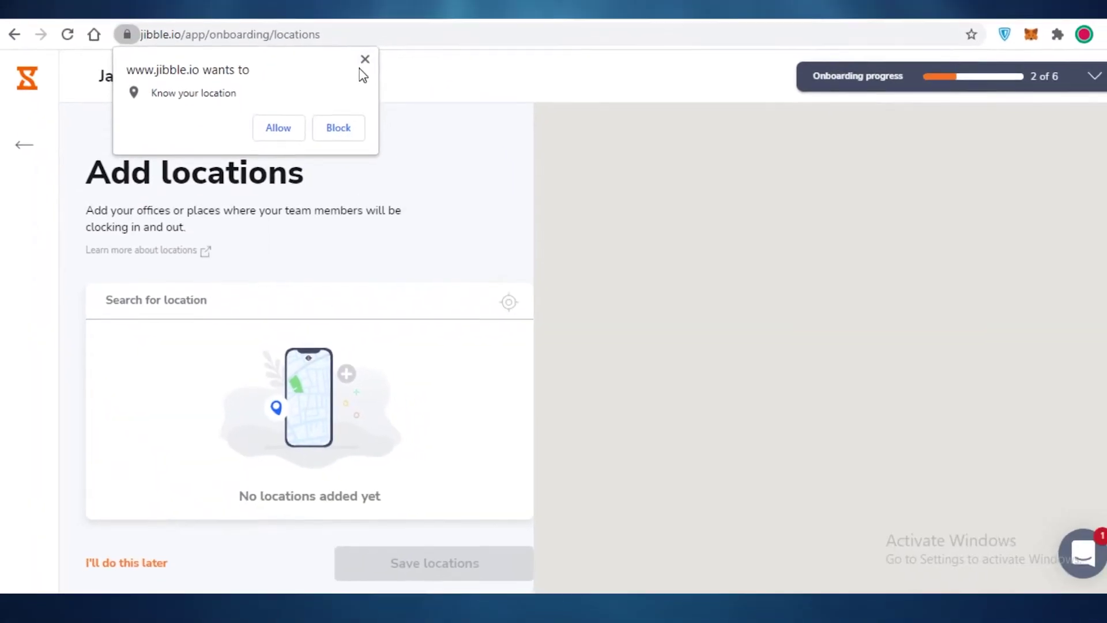
Block the browser's location request and skip adding locations.
left_click(365, 60)
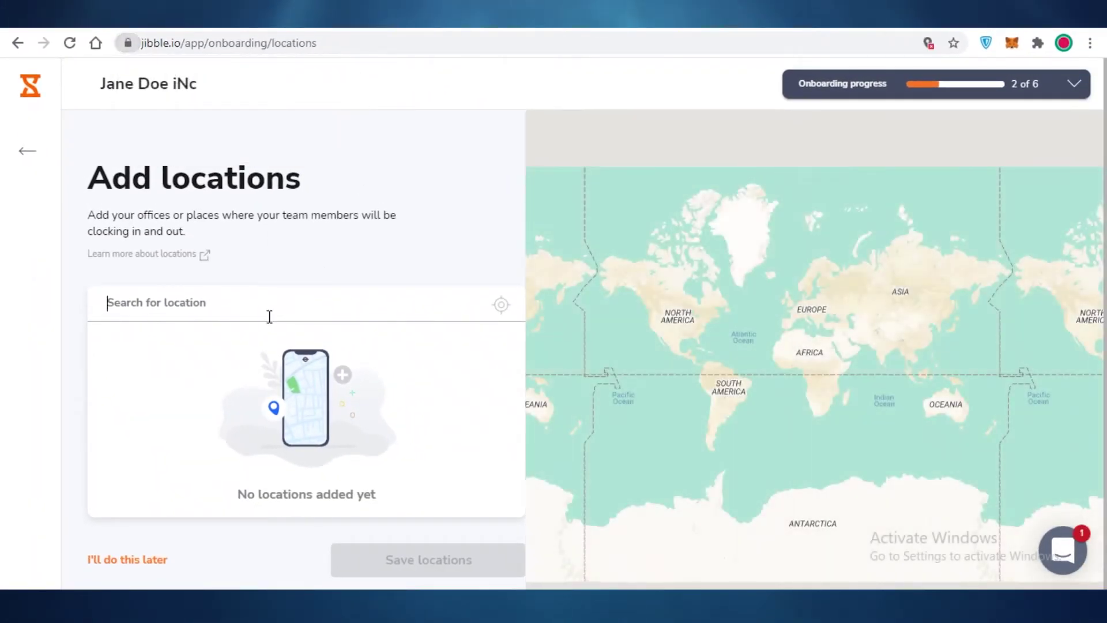
scroll(810, 386, "up", 3)
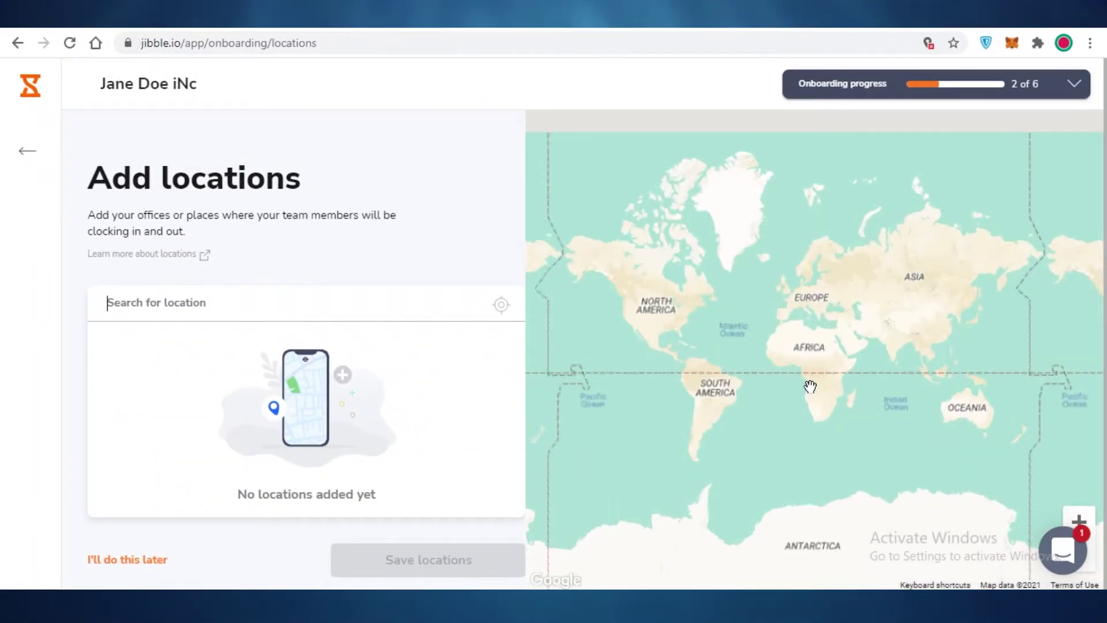
left_click_drag(627, 304, 746, 286)
scroll(746, 287, "up", 5)
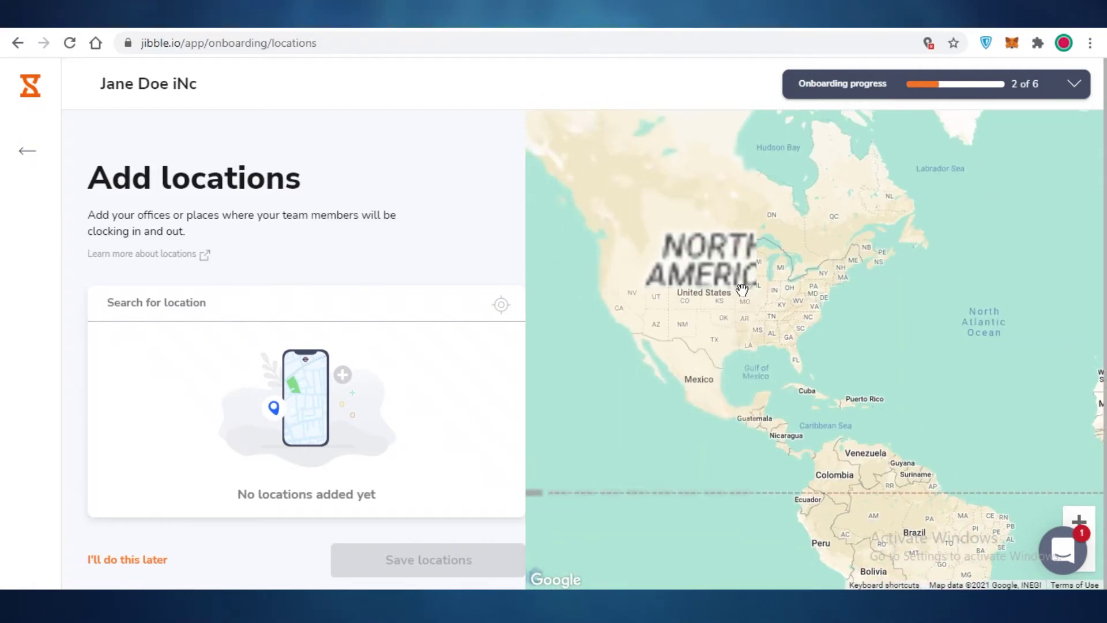
left_click(91, 564)
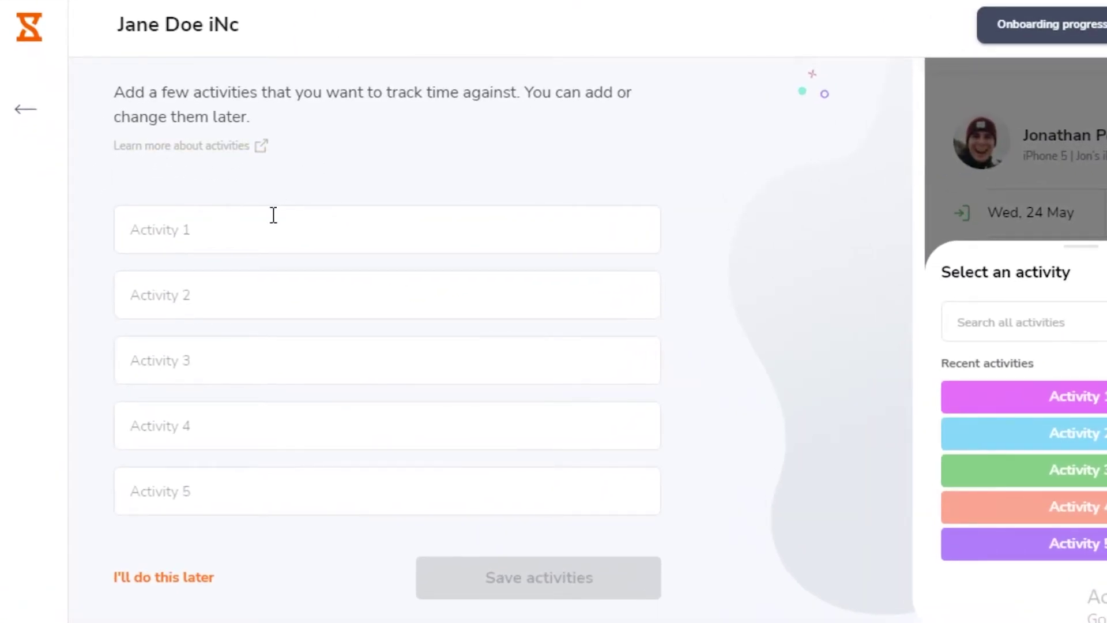
Leave the activity fields empty and skip adding activities.
left_click(284, 242)
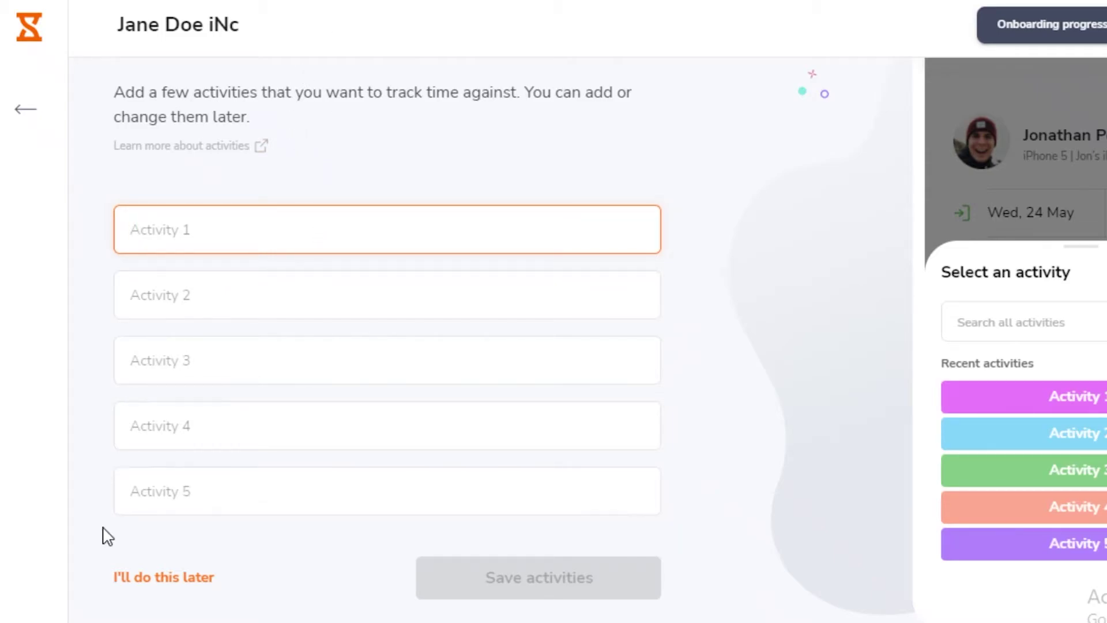
left_click(136, 577)
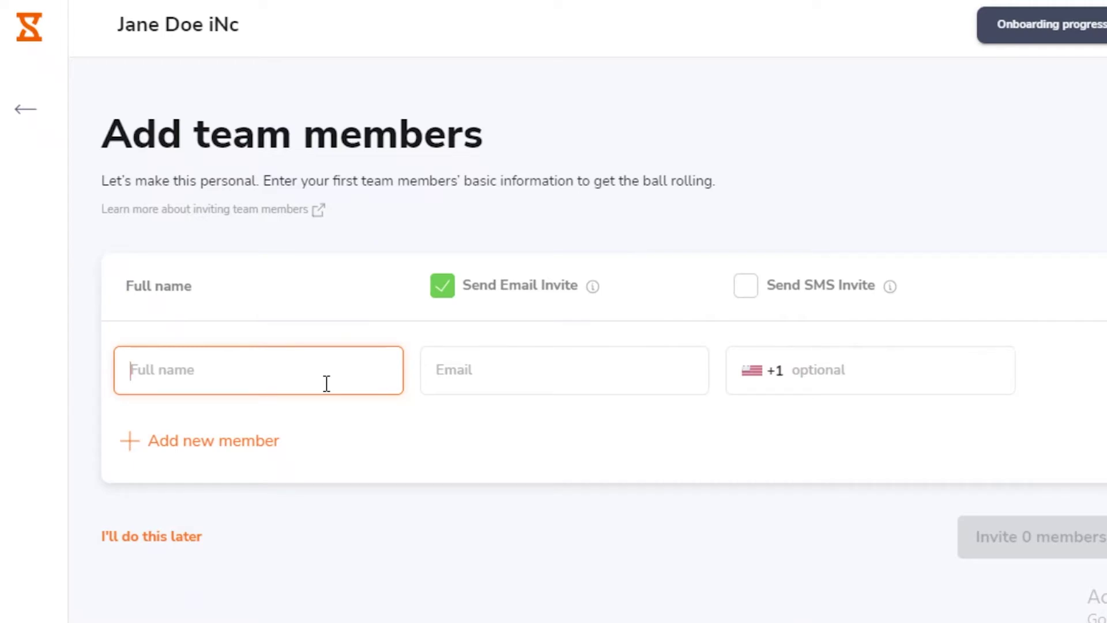
Invite one team member by full name and e-mail, then continue past the verification notice.
key("BackSpace")
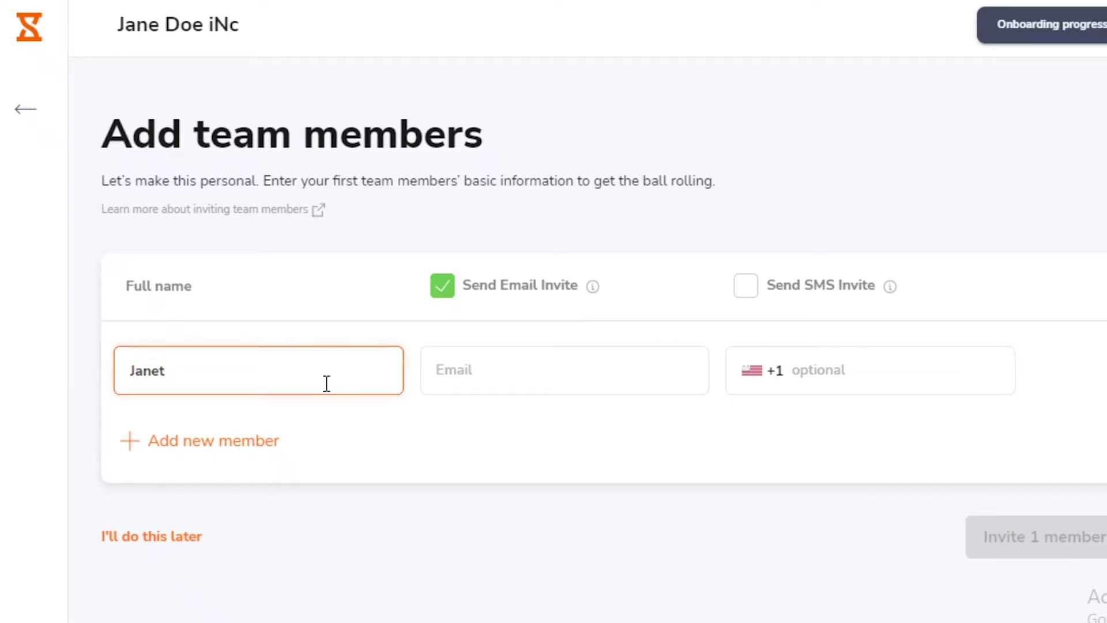
left_click(497, 356)
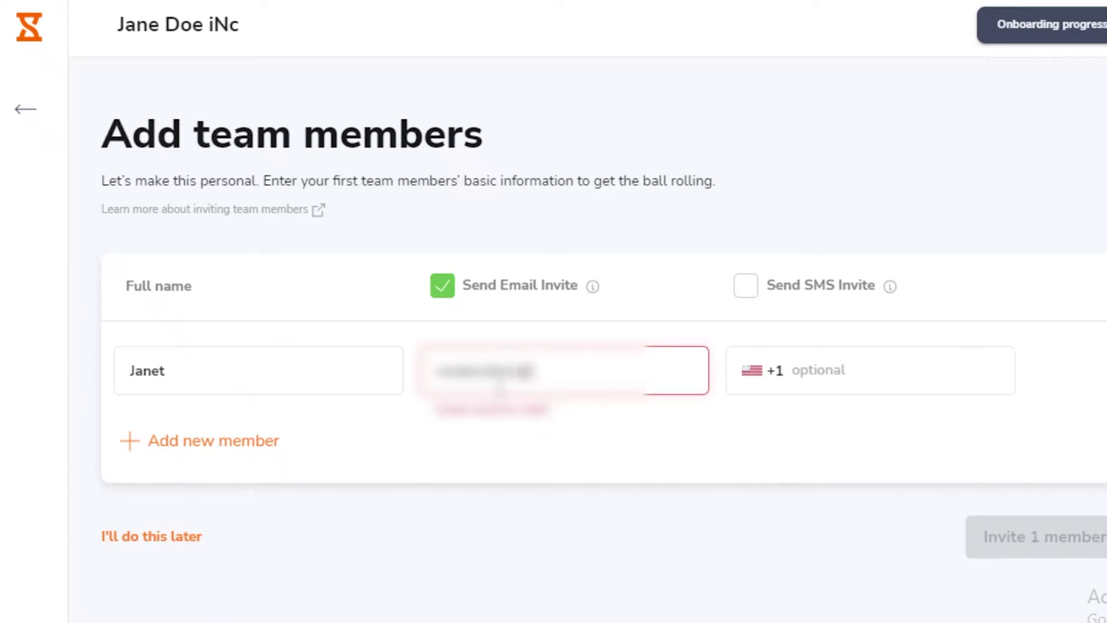
type(".com")
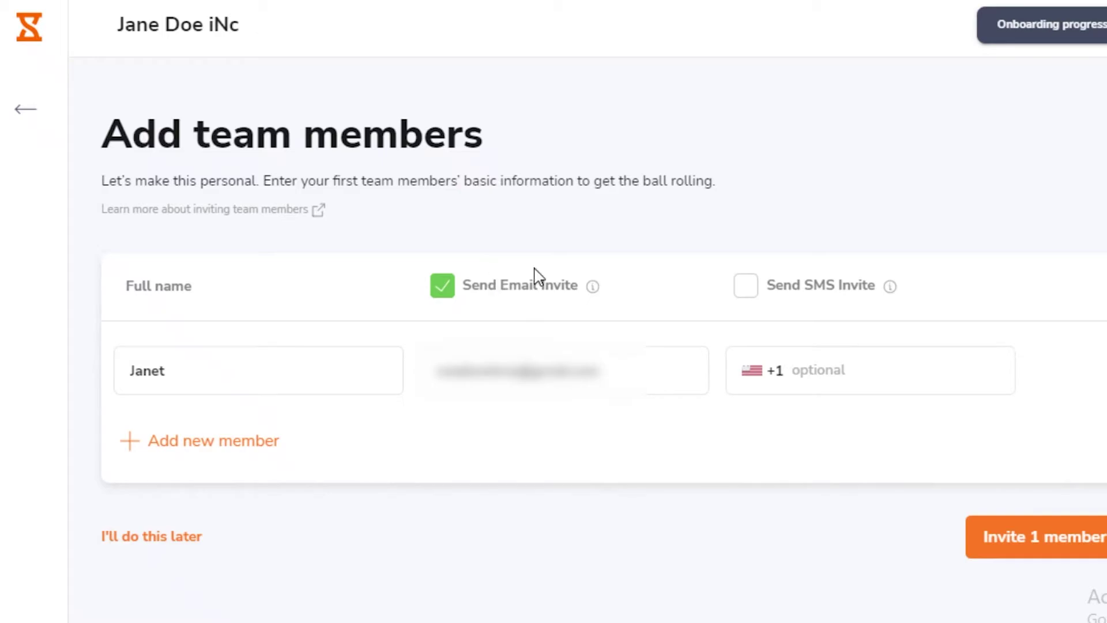
left_click(1077, 541)
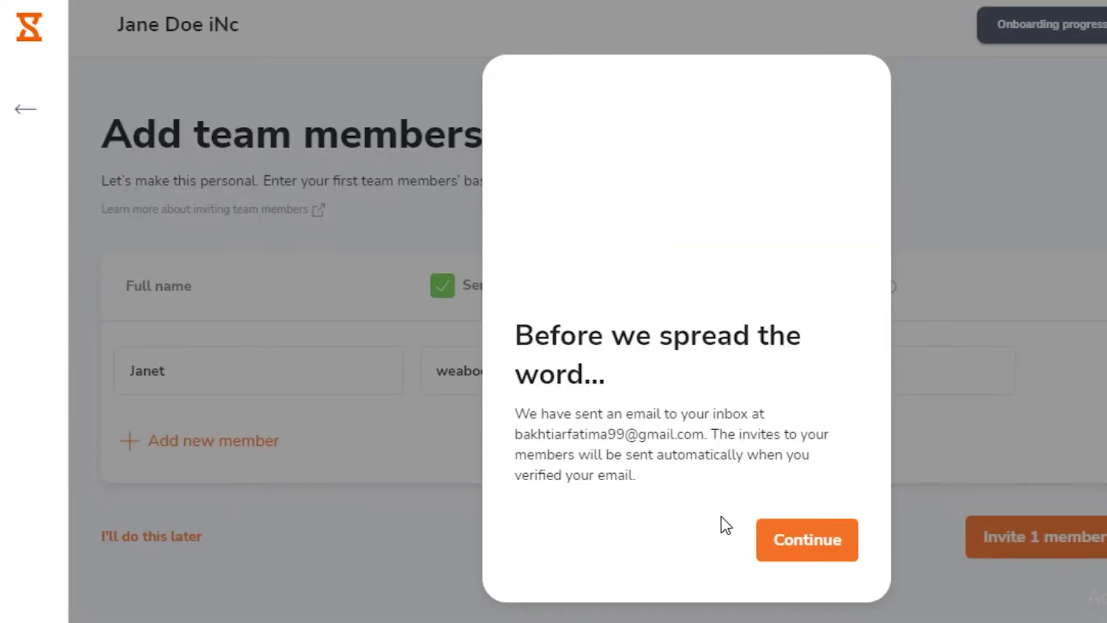
left_click(804, 542)
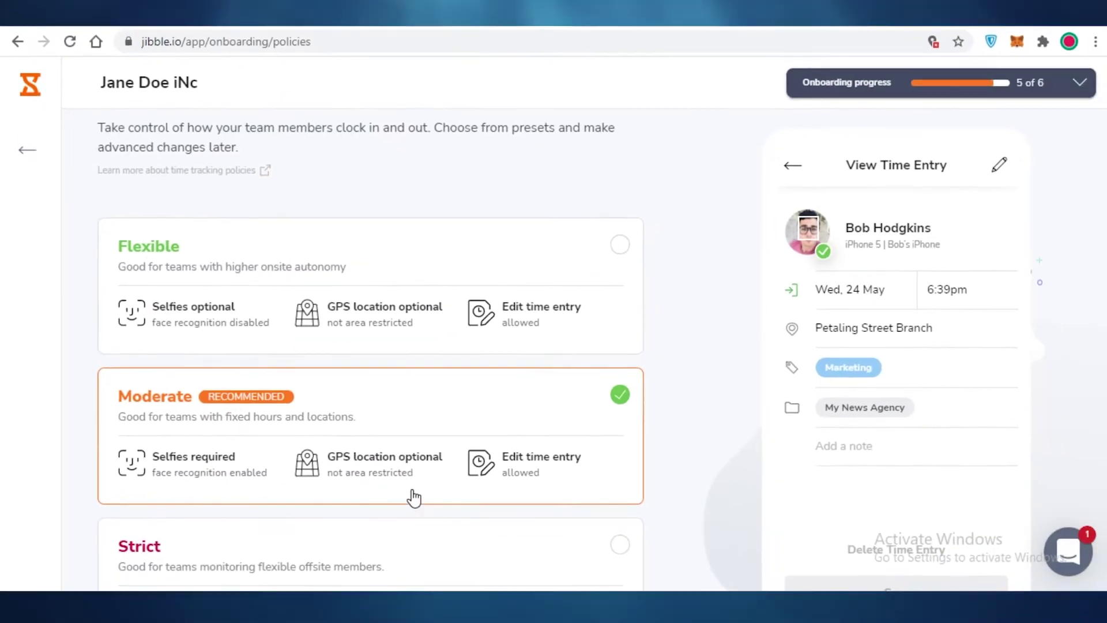
Choose the Flexible time tracking policy and set it to finish onboarding.
scroll(413, 497, "up", 2)
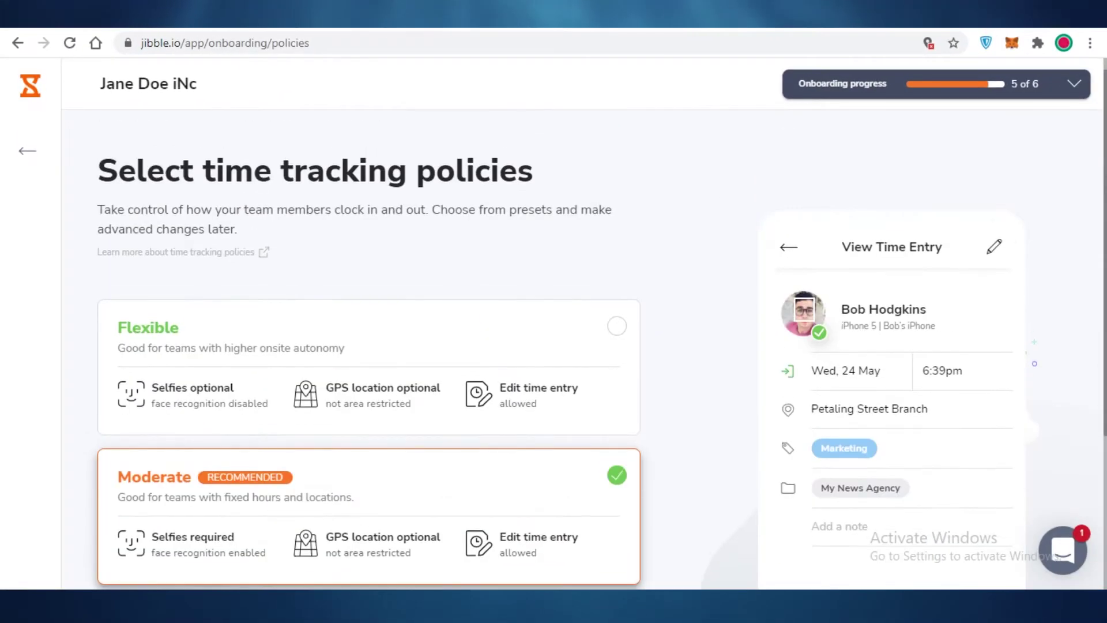
left_click_drag(413, 498, 447, 291)
left_click(341, 284)
left_click(262, 438)
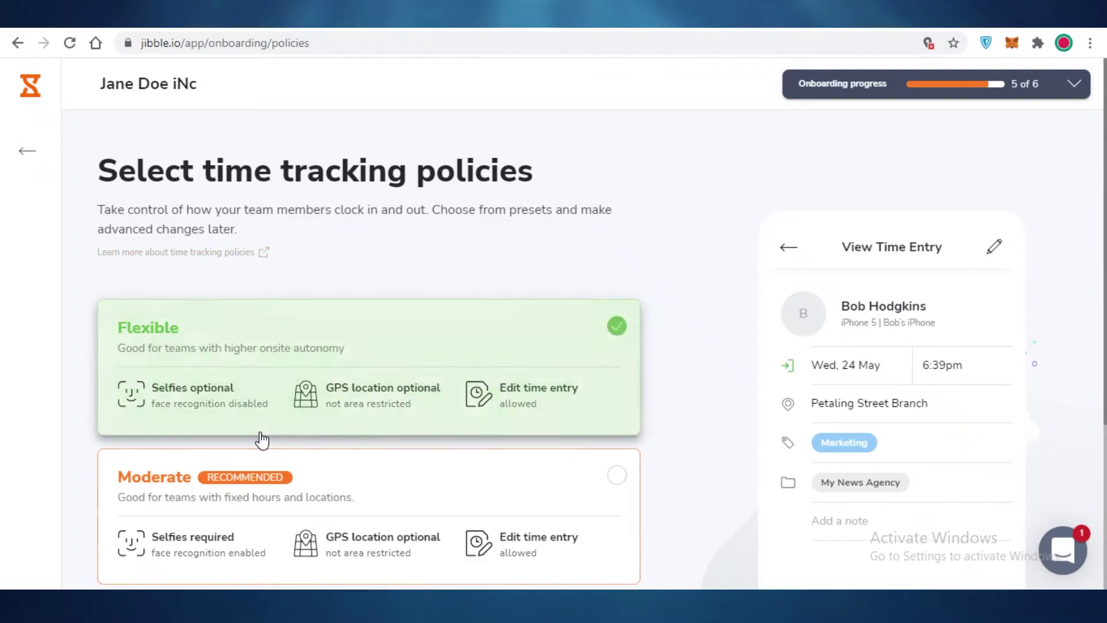
scroll(413, 290, "down", 4)
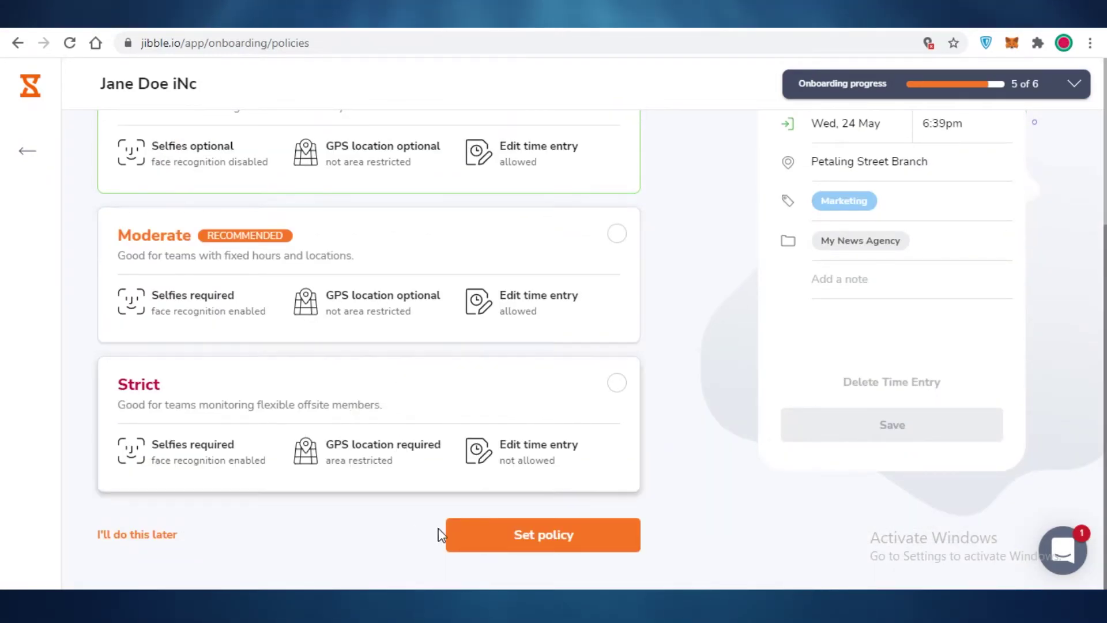
left_click(508, 545)
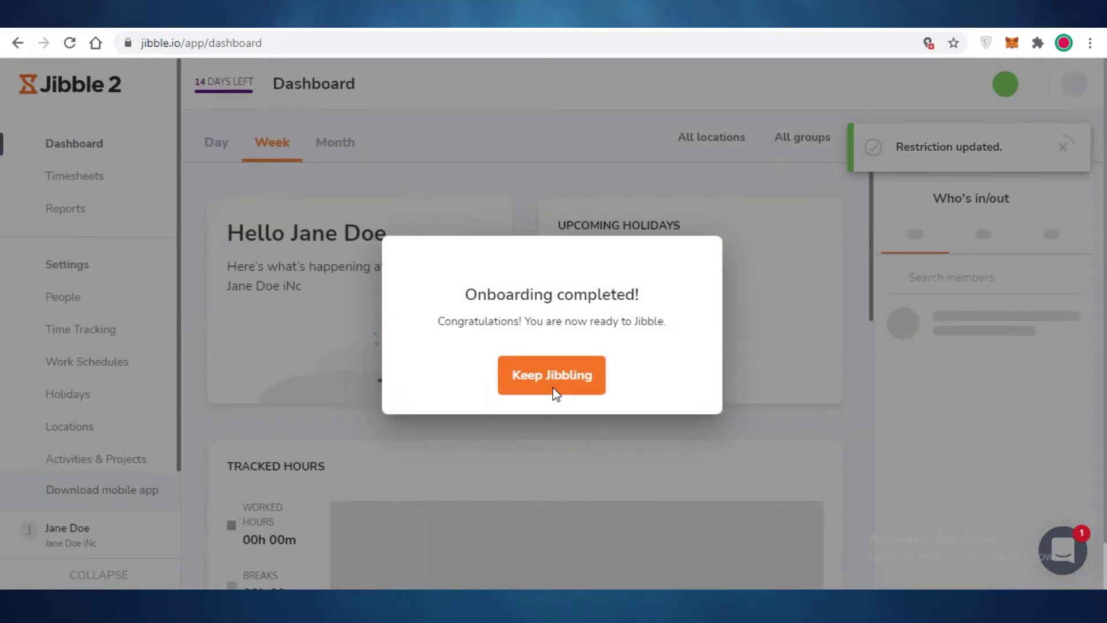
Dismiss the Onboarding completed! message over the dashboard.
triple_click(703, 161)
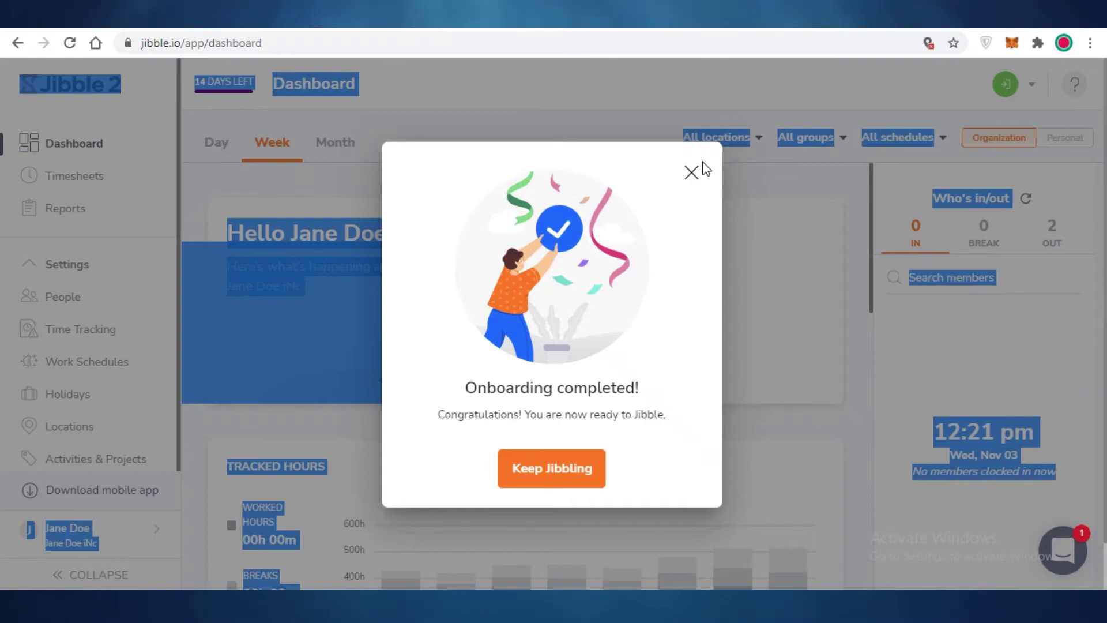
left_click(703, 168)
left_click(696, 173)
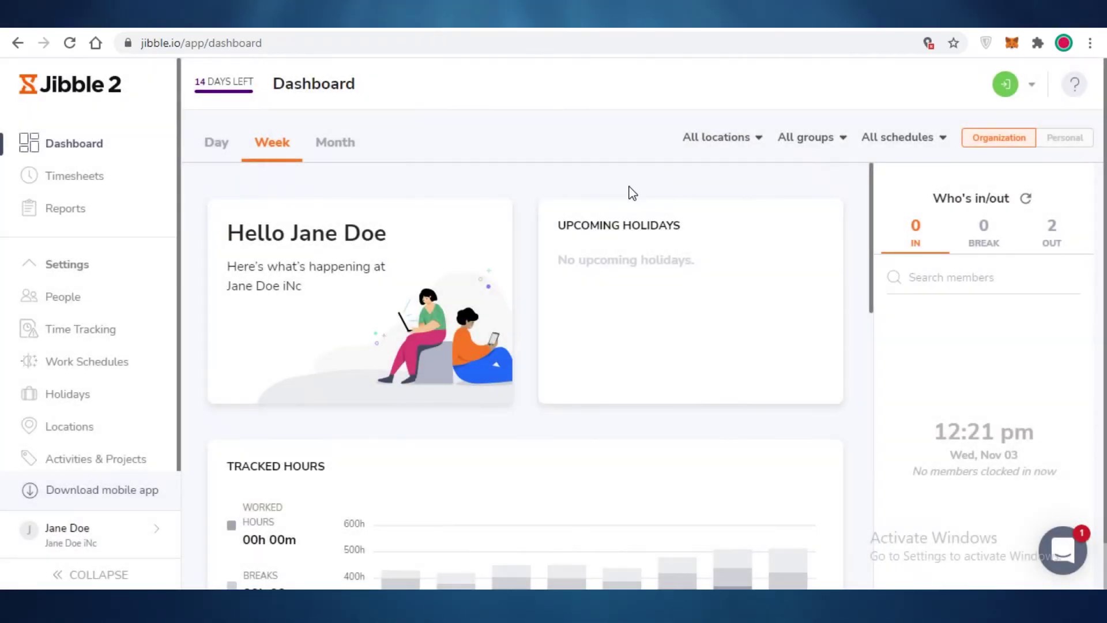
Open the weekly Timesheets for Nov 1 - Nov 7, showing no hours yet.
scroll(519, 162, "down", 1)
scroll(240, 359, "down", 4)
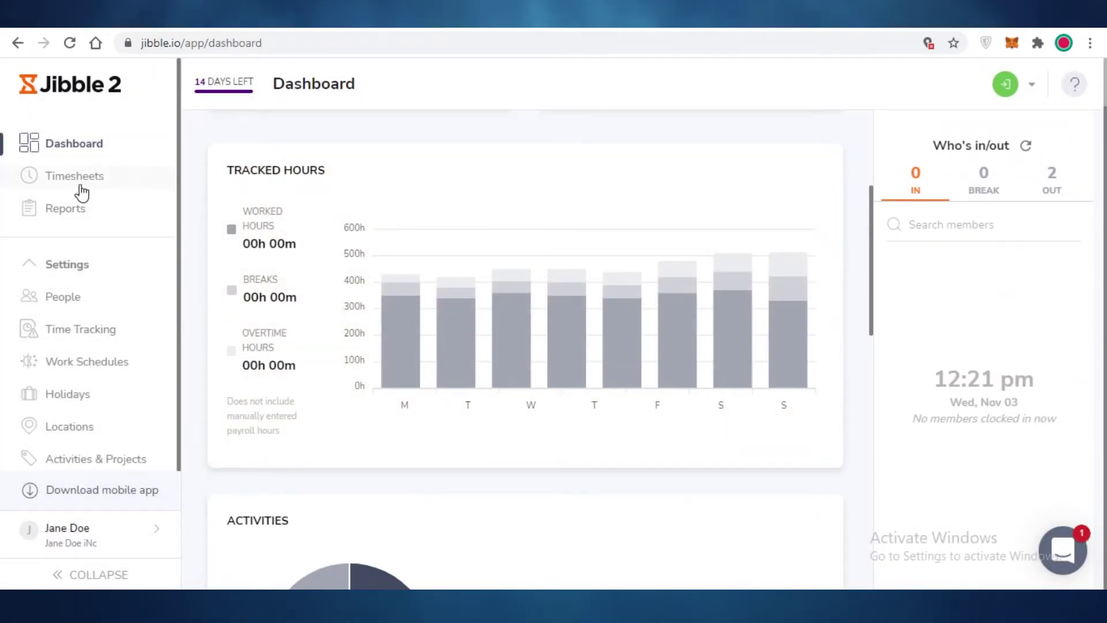
scroll(79, 370, "down", 1)
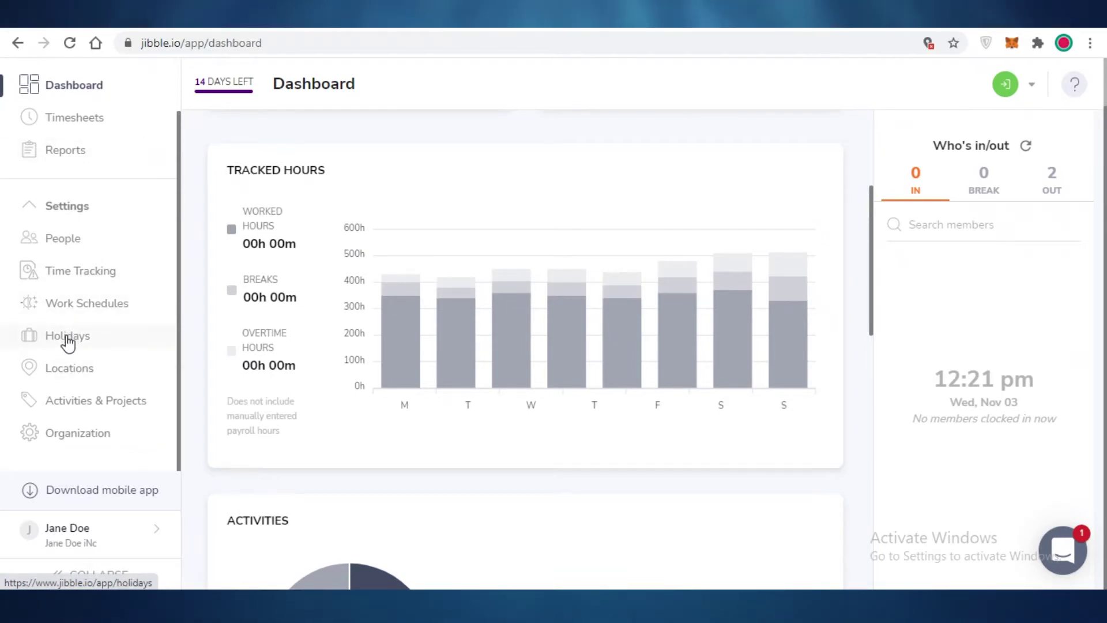
scroll(81, 185, "up", 1)
scroll(84, 186, "up", 1)
left_click(84, 185)
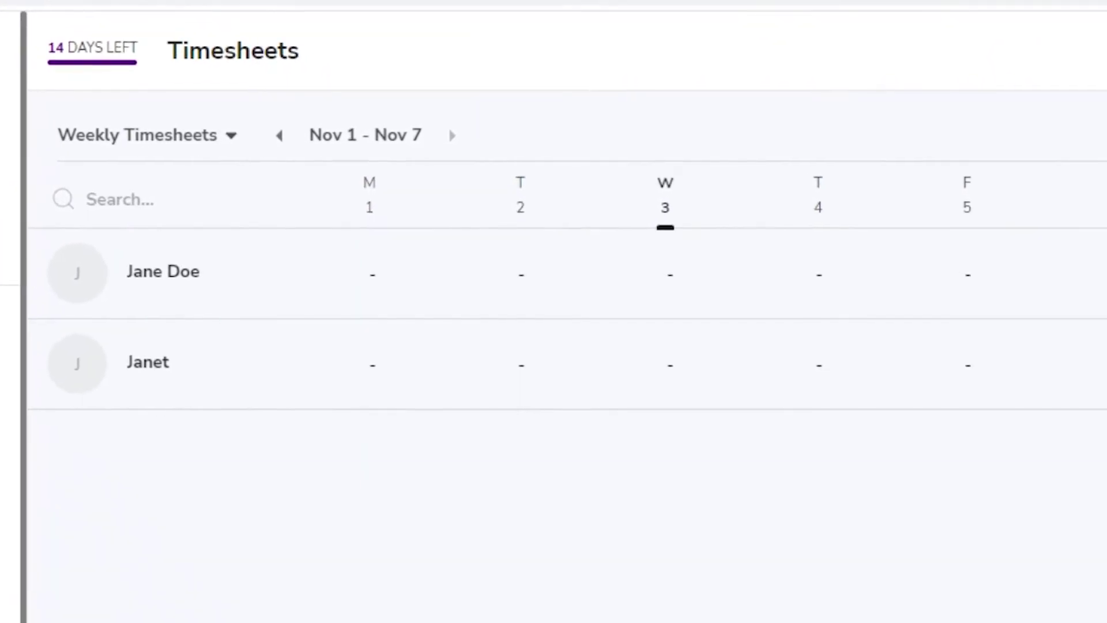
Switch Timesheets through Daily, Monthly and back to Daily, then open Jane Doe's Wed, 03 Nov entries.
left_click(114, 136)
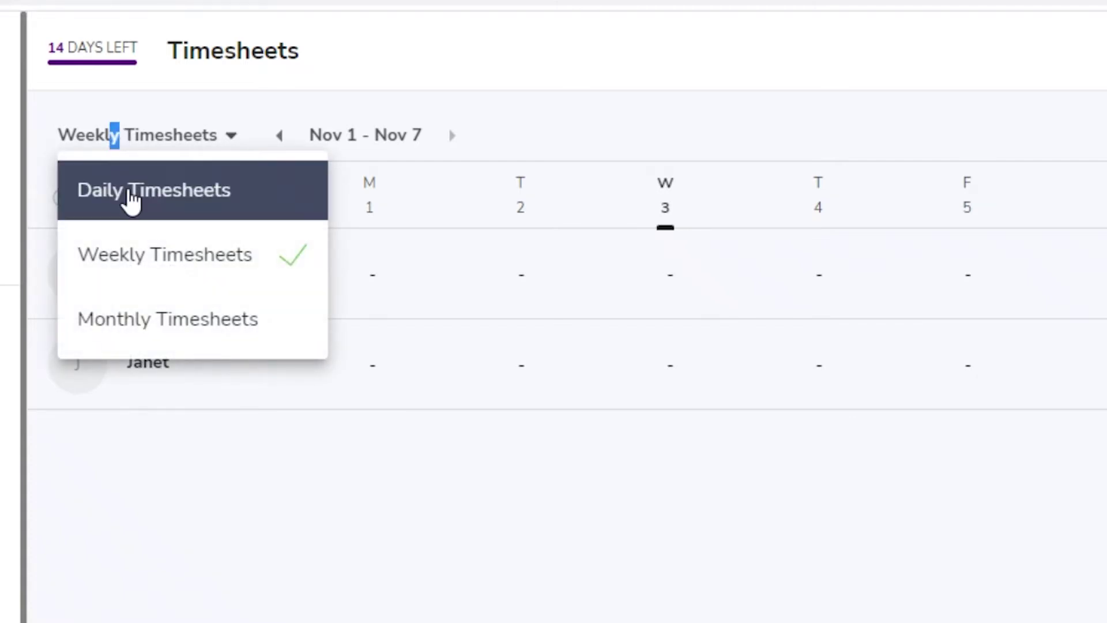
left_click(129, 196)
left_click(157, 144)
left_click(144, 316)
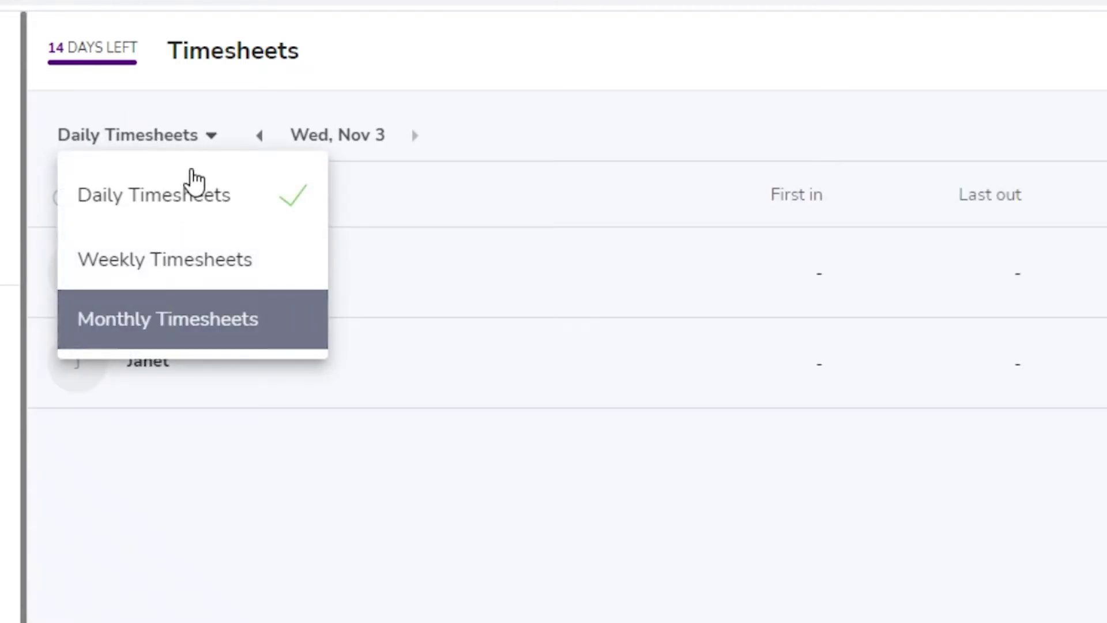
left_click(202, 142)
left_click(178, 198)
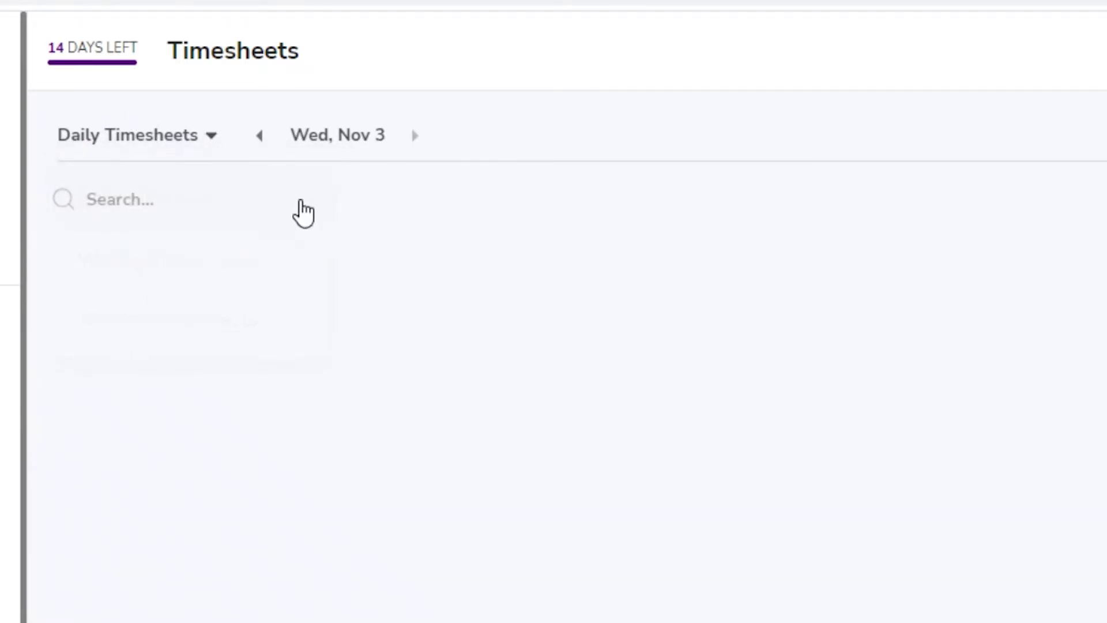
left_click(163, 276)
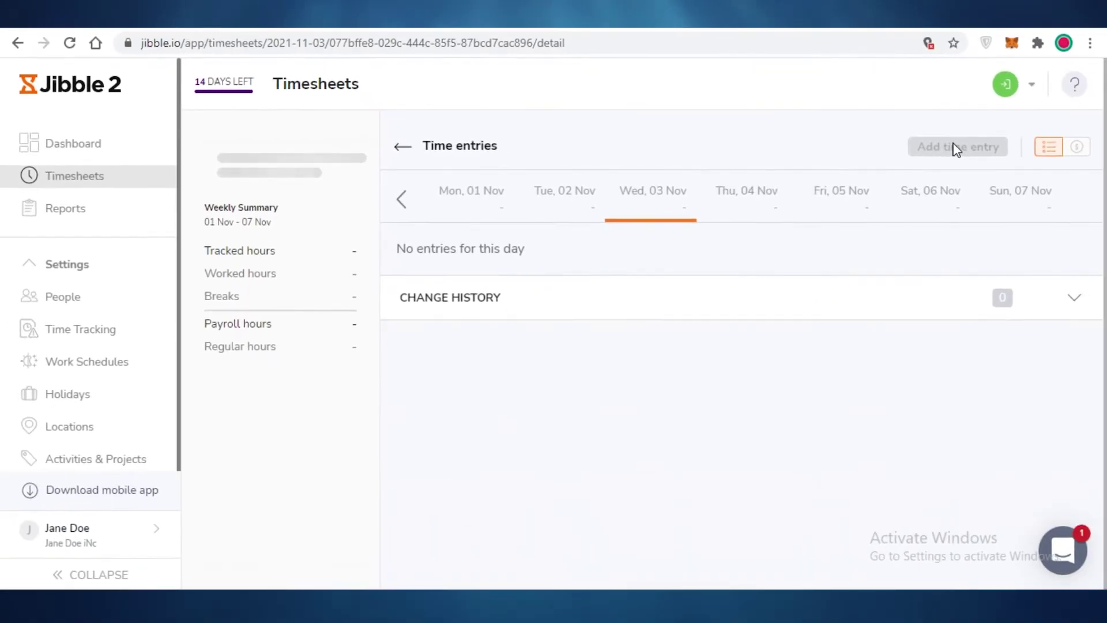
Add a time entry clocking Jane Doe in at 12:22 pm, then view the Dashboard.
left_click(937, 146)
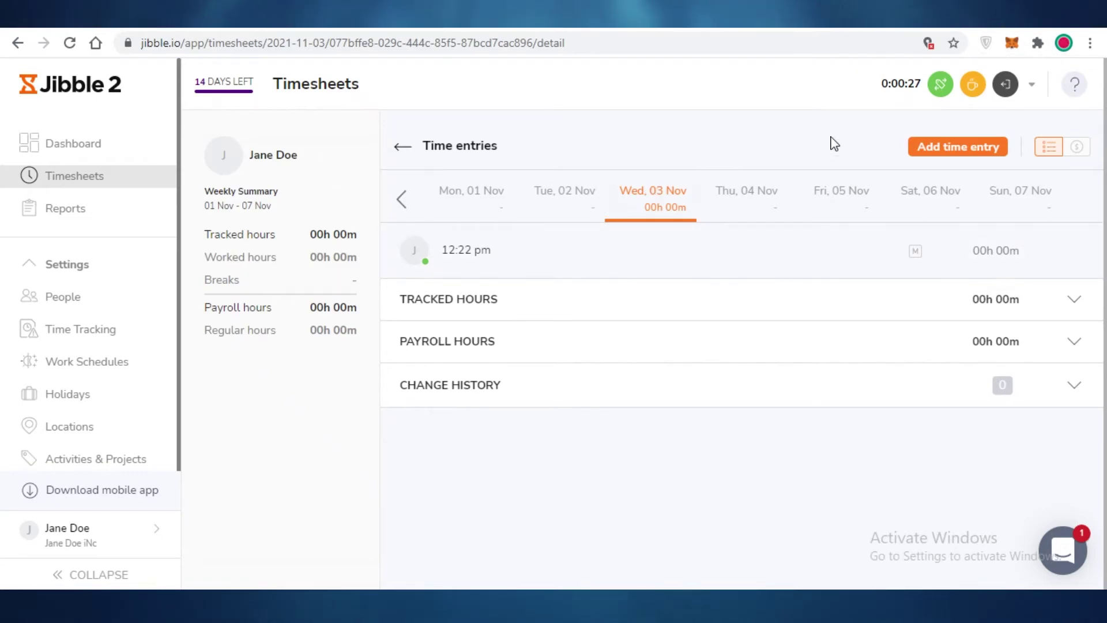
left_click_drag(875, 87, 925, 88)
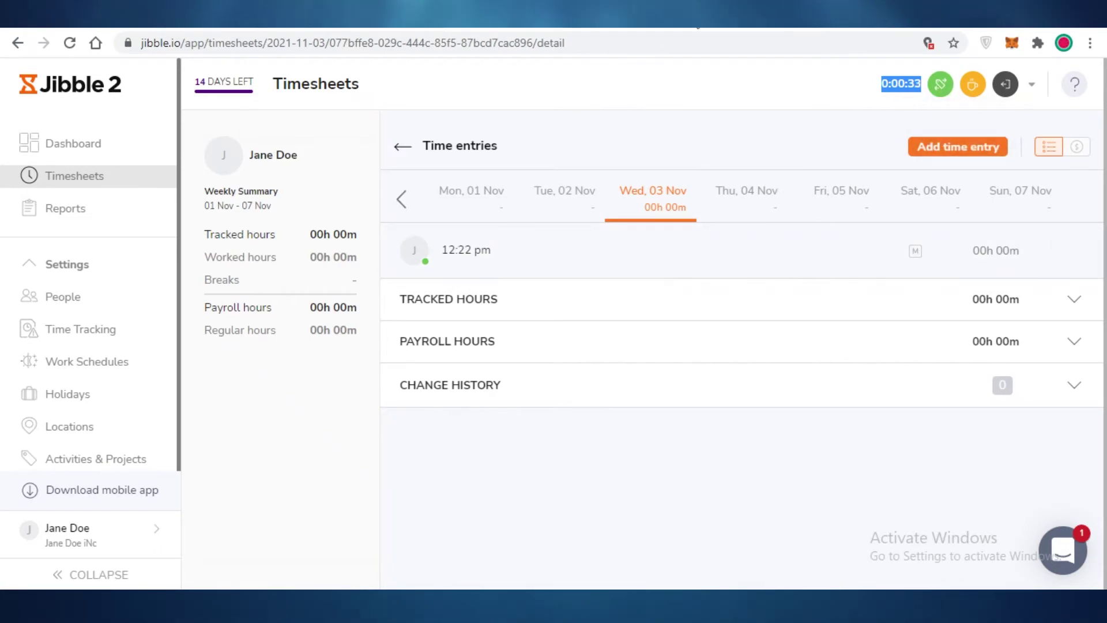
left_click(844, 118)
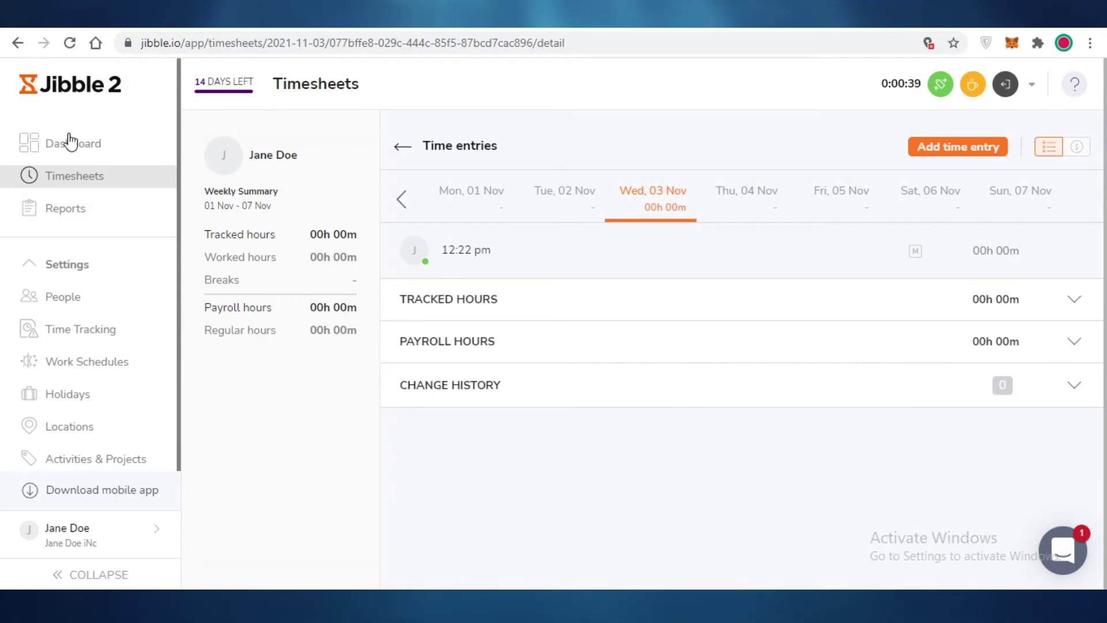
left_click(99, 143)
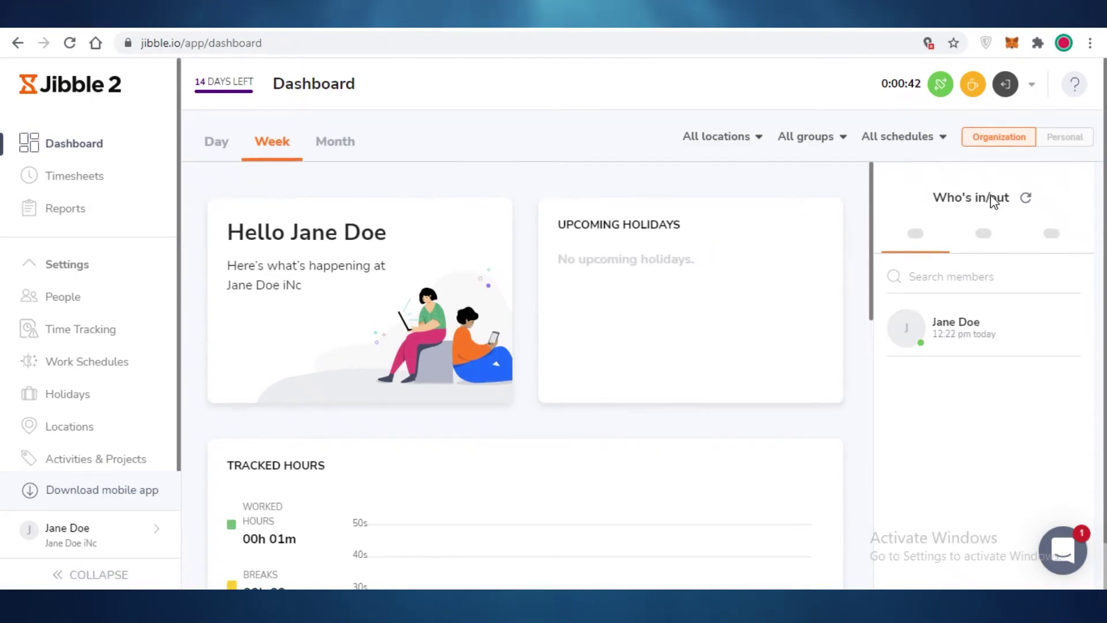
Go to the weekly Timesheets showing 00h 01m for Jane Doe on Wednesday.
scroll(994, 200, "down", 1)
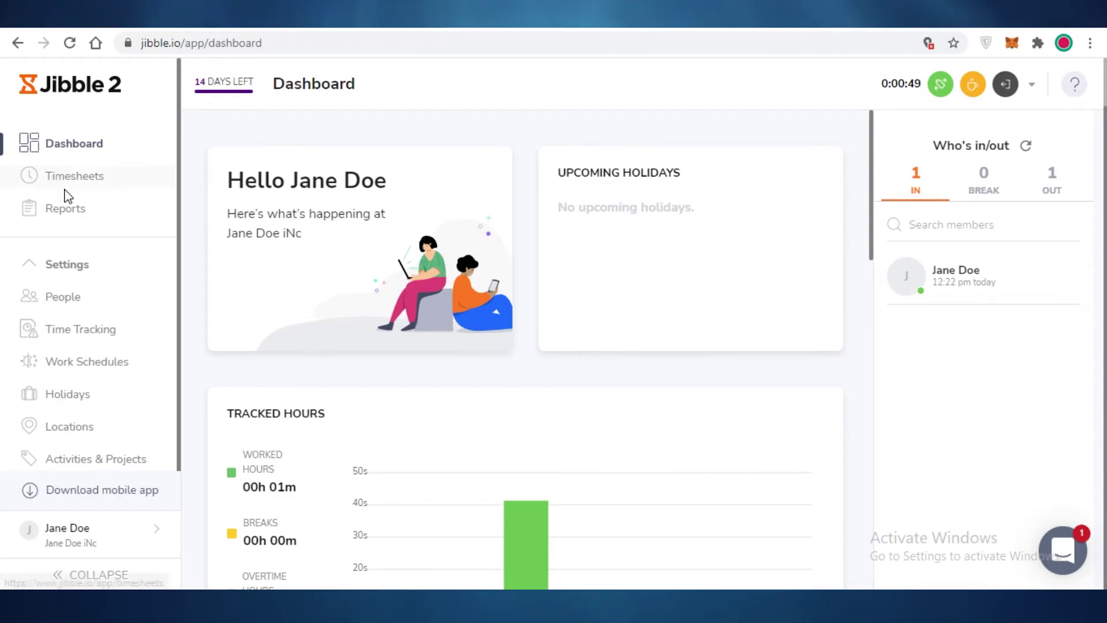
left_click(76, 176)
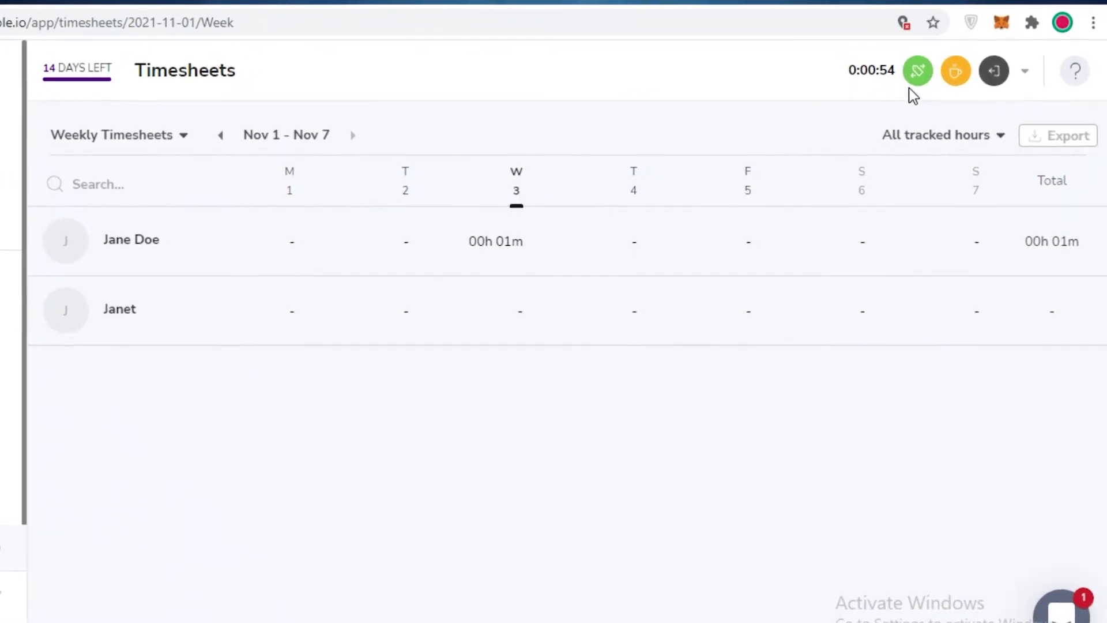
Clock Jane Doe out, recording a last out of 12:22 pm today.
left_click(917, 70)
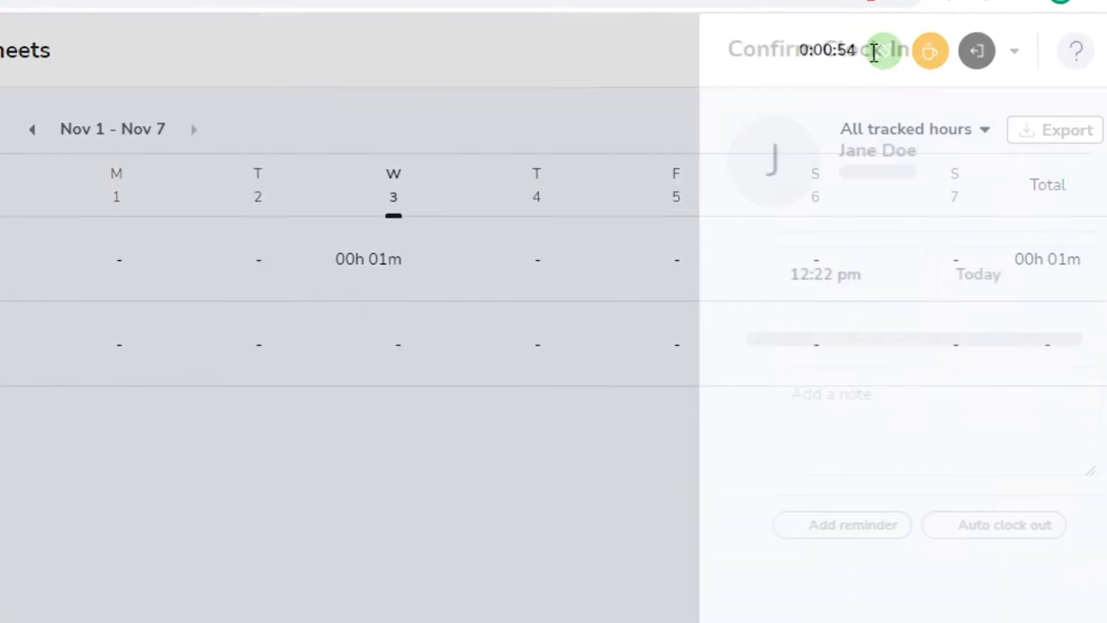
left_click(611, 148)
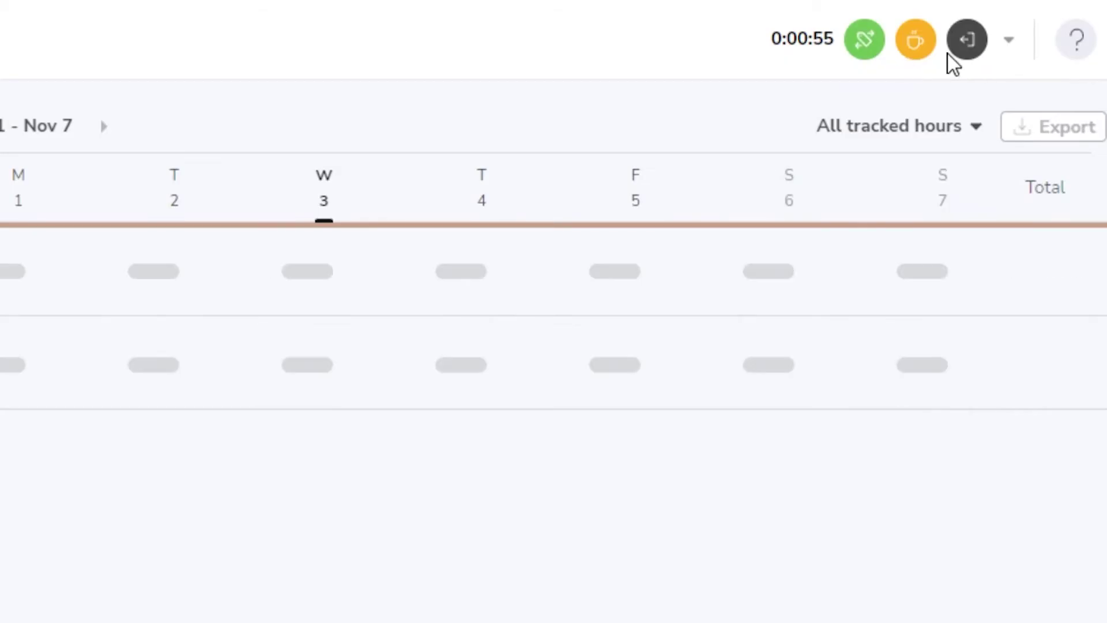
left_click(961, 50)
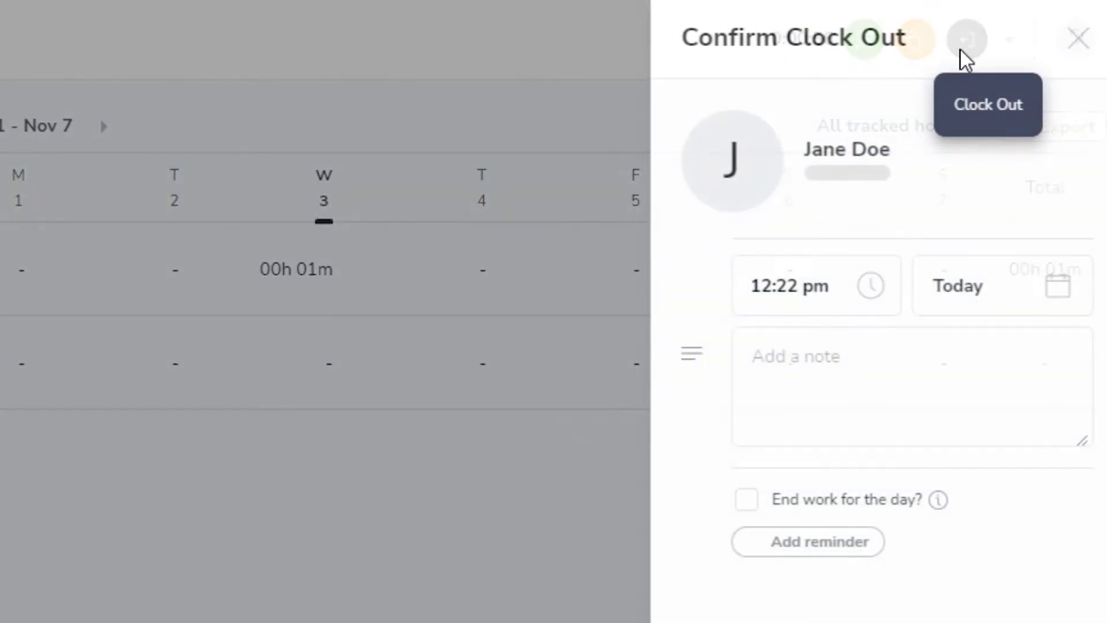
left_click(1038, 616)
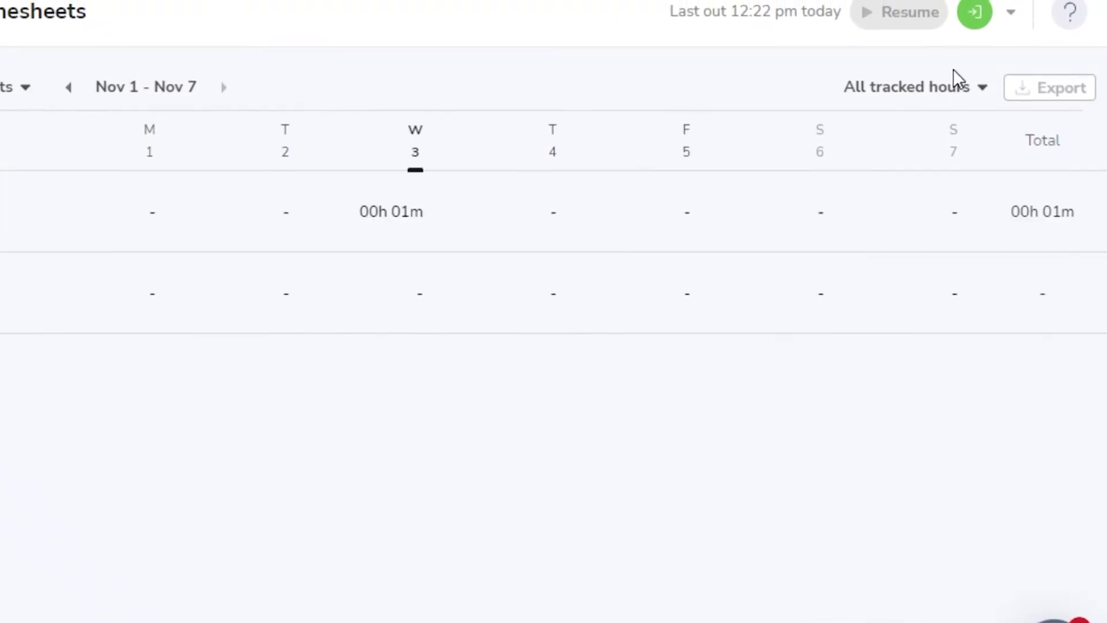
left_click_drag(677, 11, 605, 222)
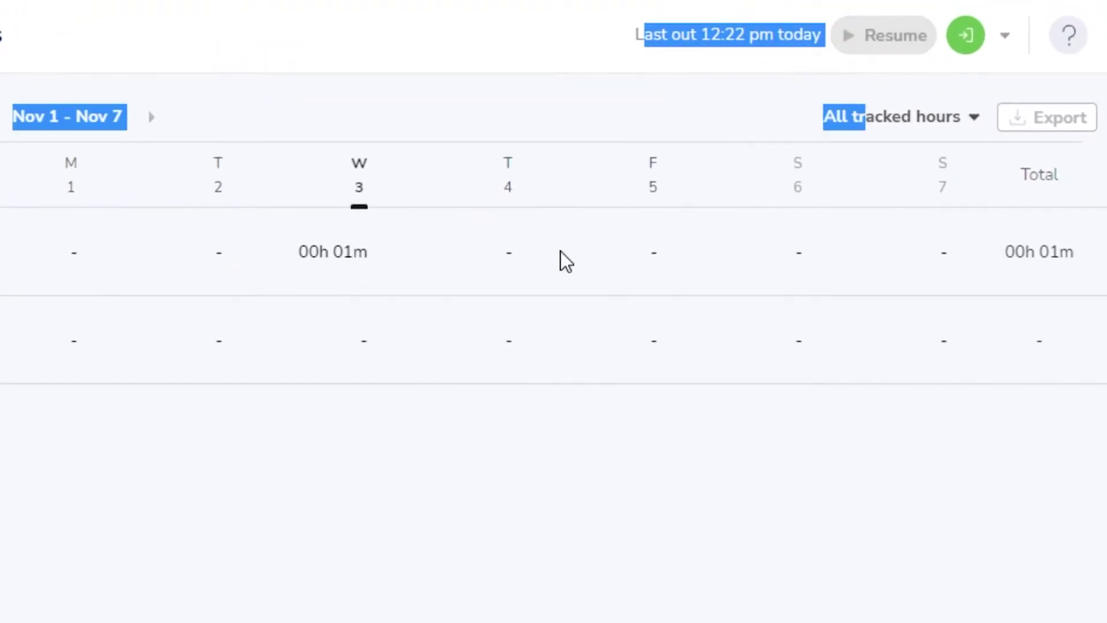
left_click(565, 261)
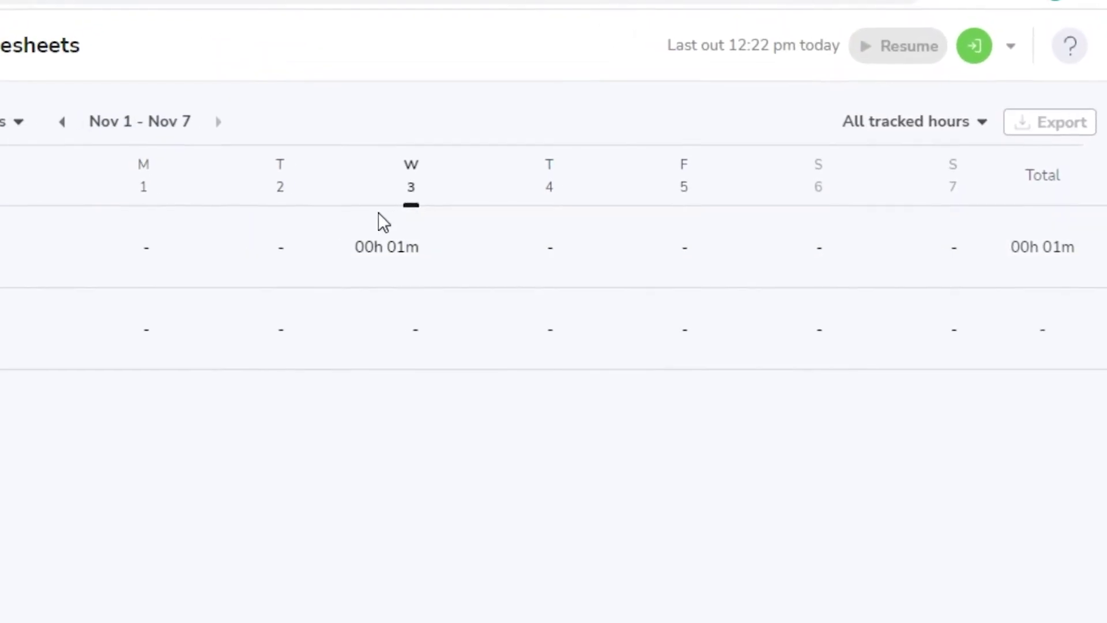
Open the Tracked Time Report for Nov 01 – Nov 07 2021 from Reports, skipping the tour.
mouse_move(304, 253)
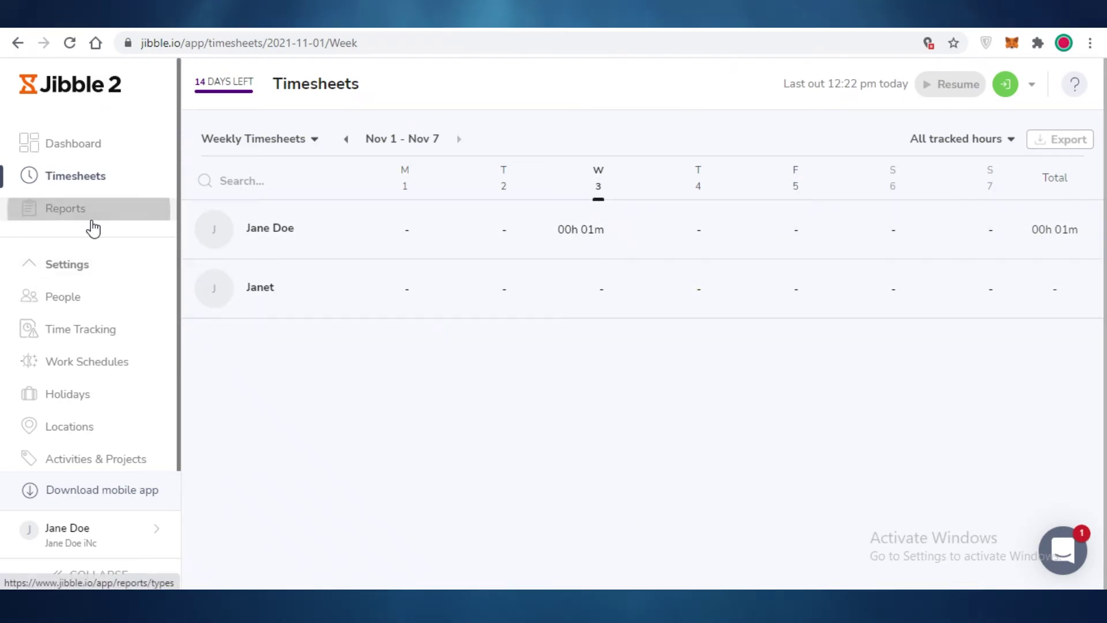
left_click(89, 215)
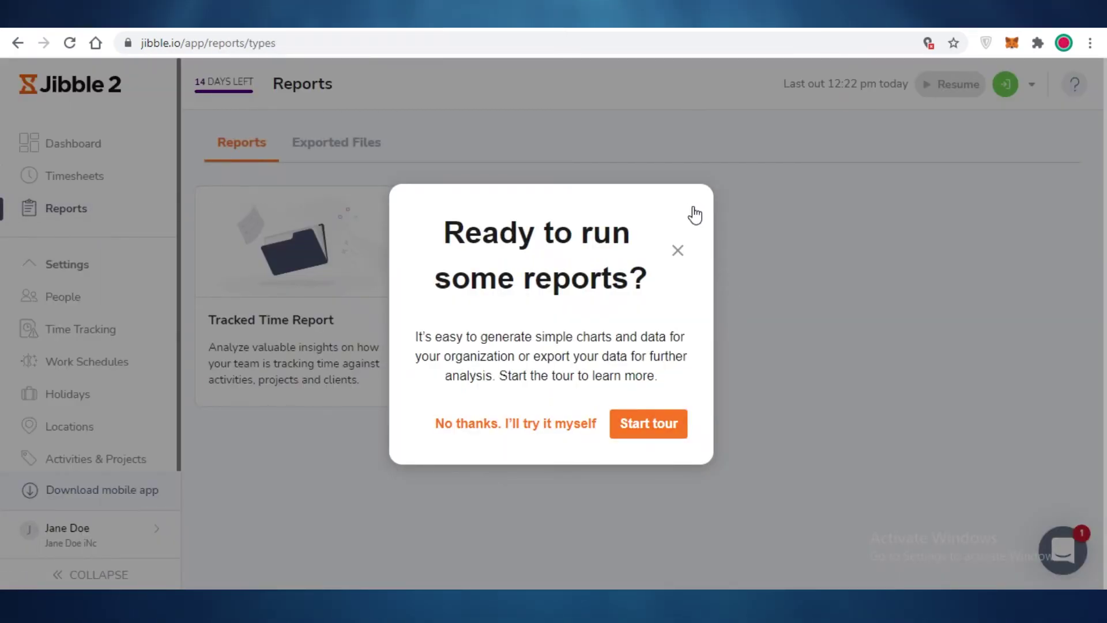
left_click(678, 250)
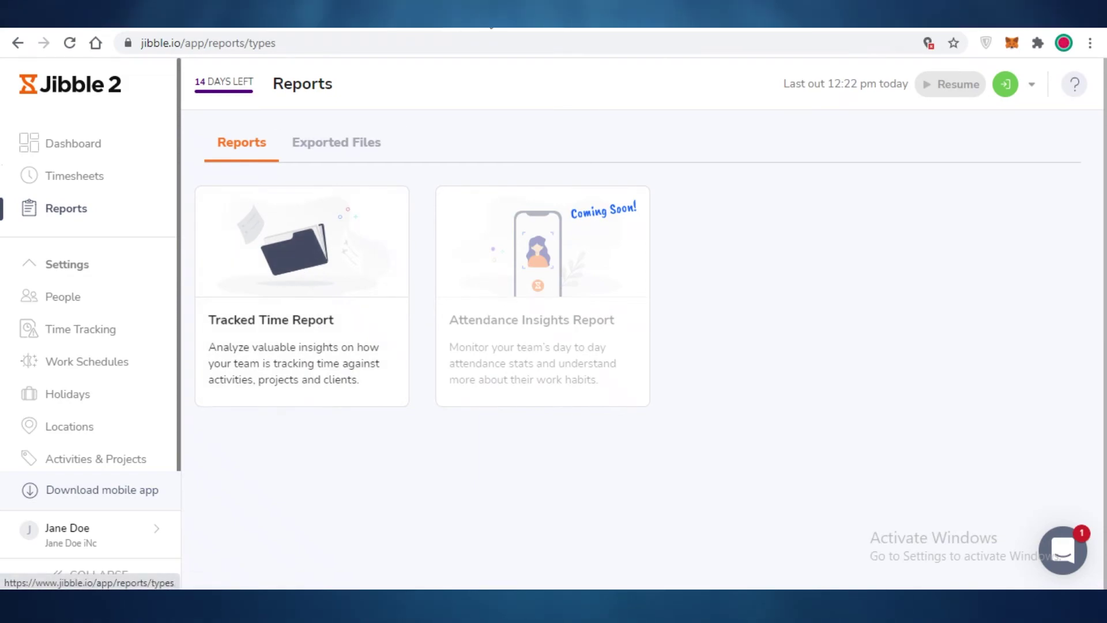
left_click(217, 282)
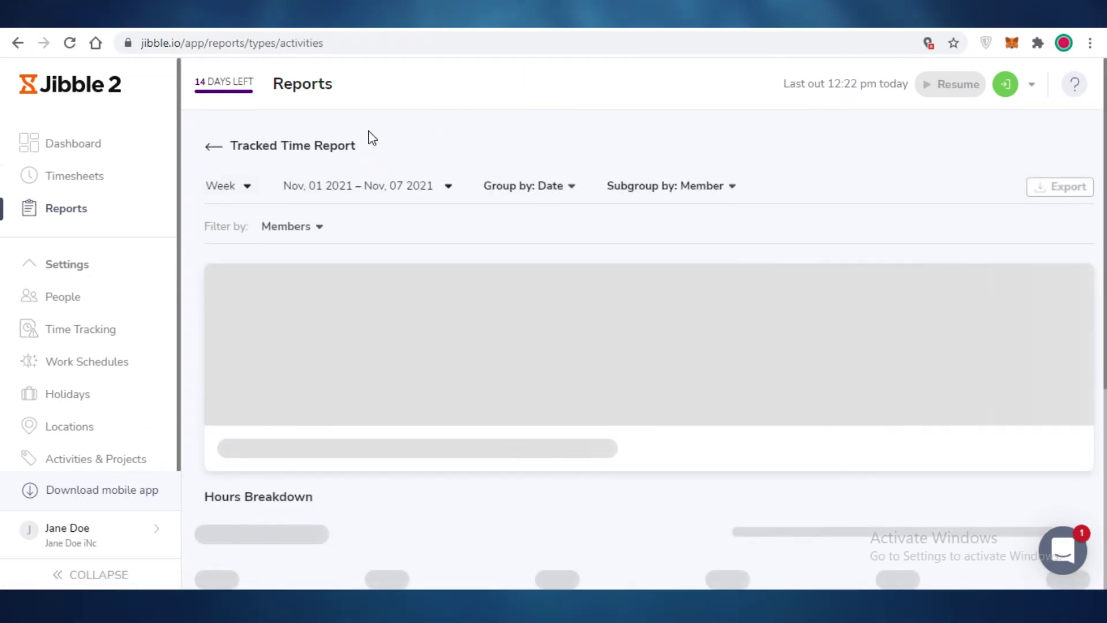
scroll(539, 250, "down", 5)
scroll(581, 408, "down", 3)
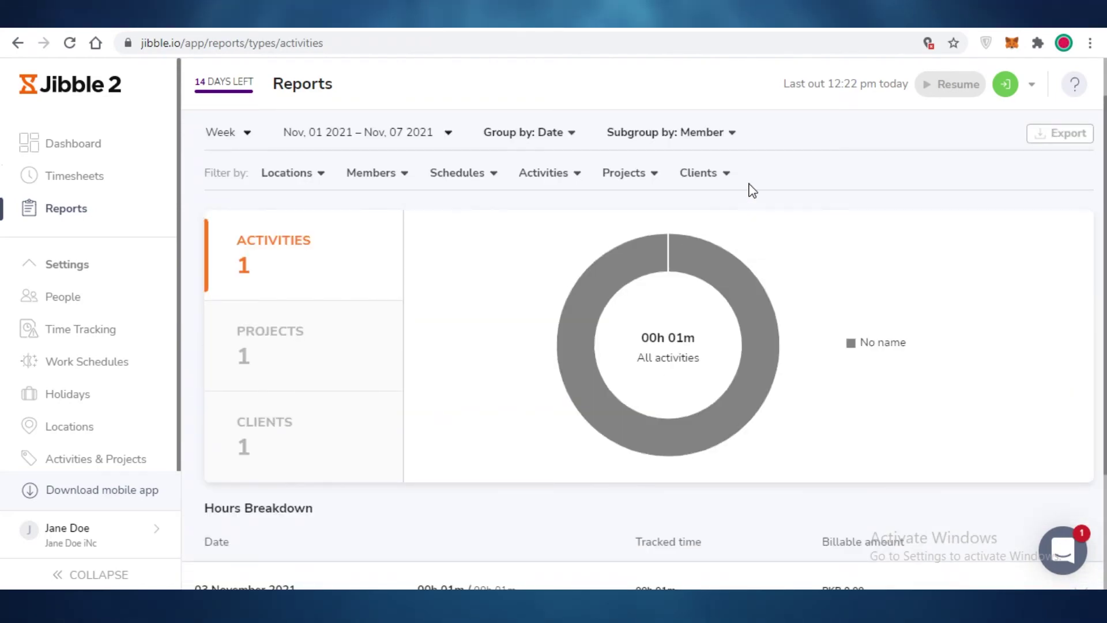
scroll(791, 313, "down", 3)
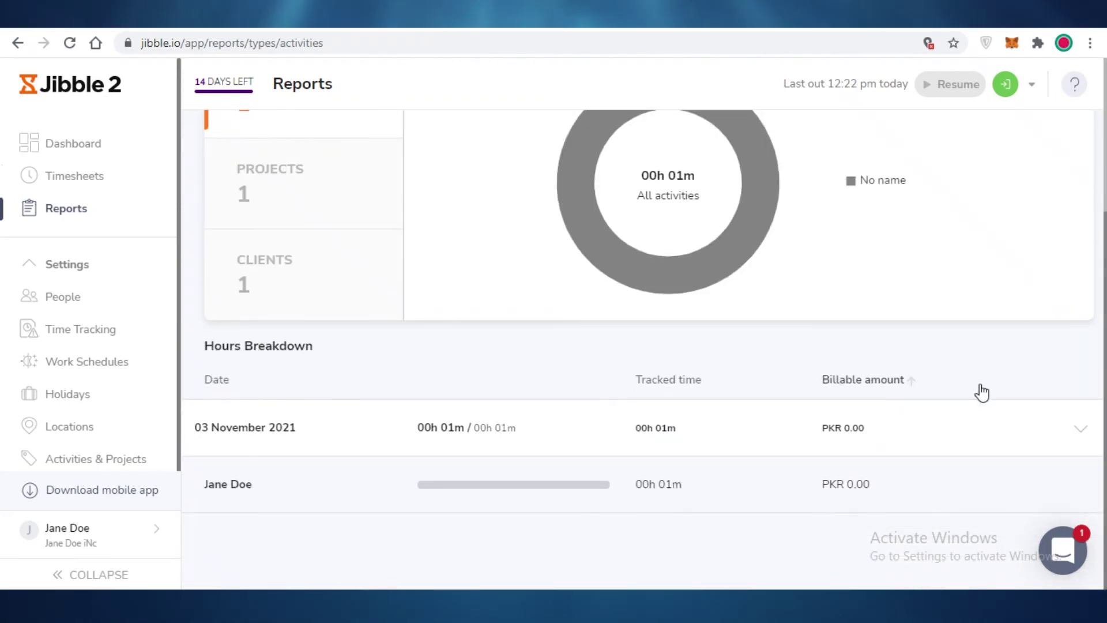
scroll(675, 289, "down", 4)
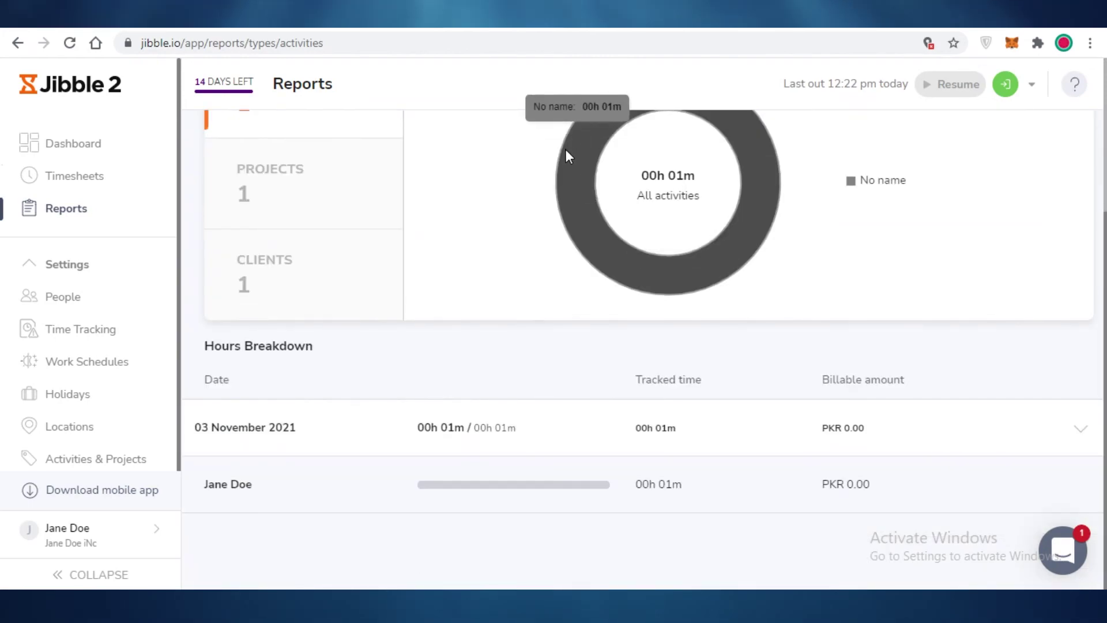
scroll(657, 225, "up", 4)
scroll(601, 299, "down", 2)
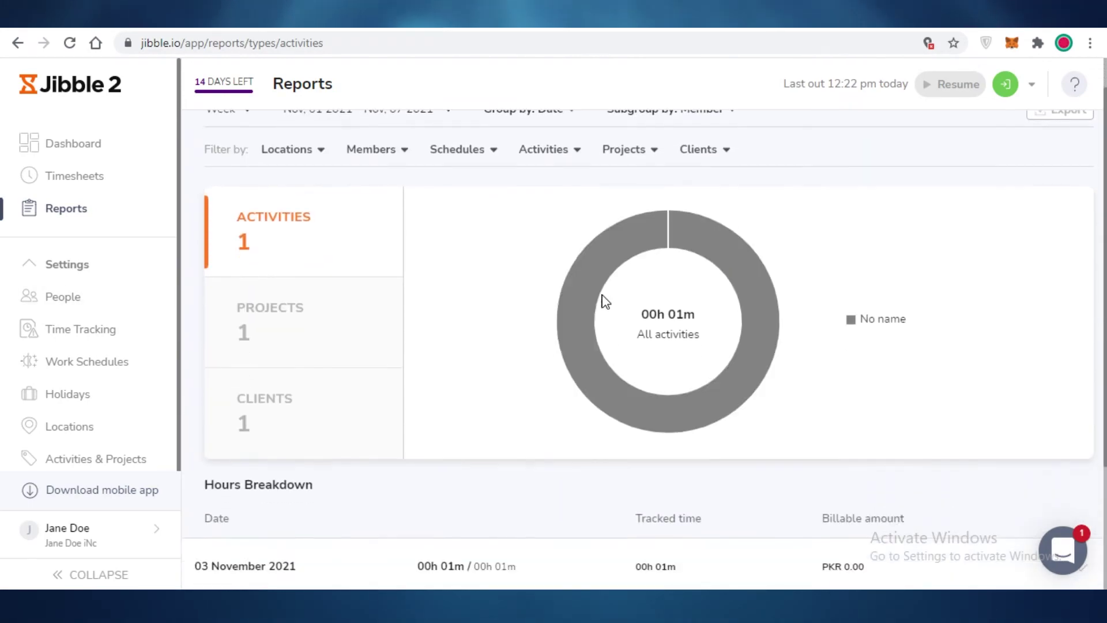
scroll(364, 171, "up", 2)
left_click(306, 226)
left_click(386, 227)
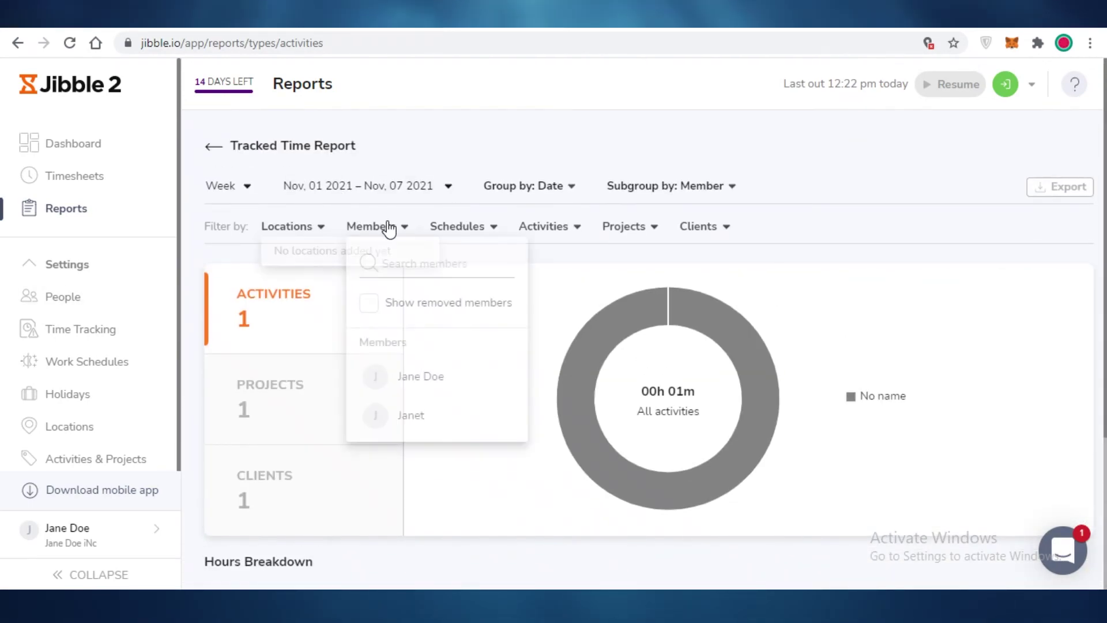
left_click(603, 228)
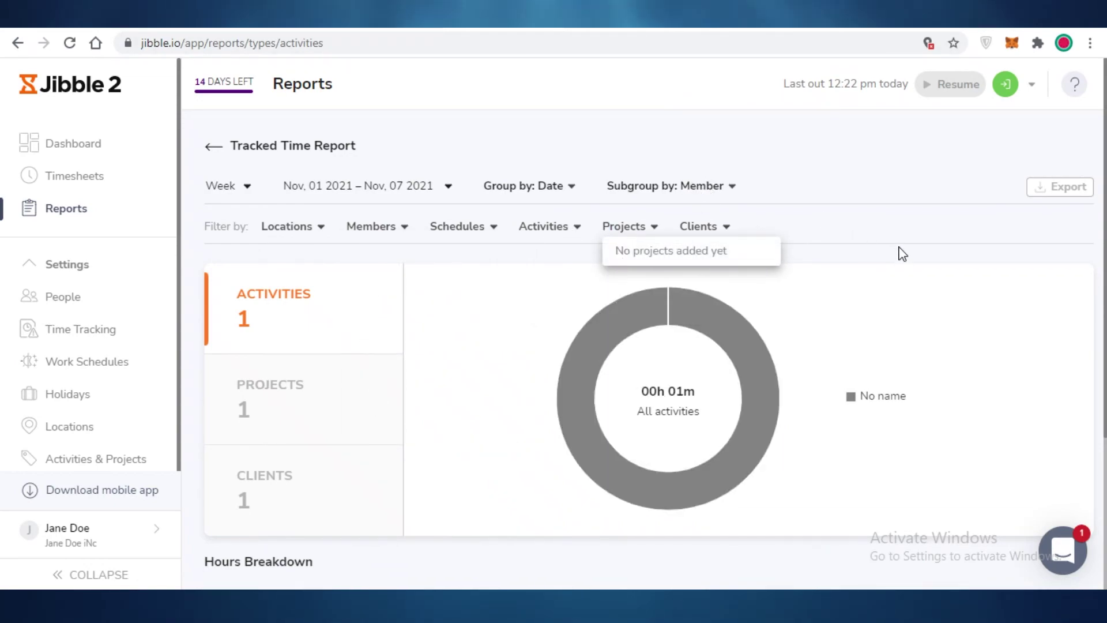
left_click(934, 236)
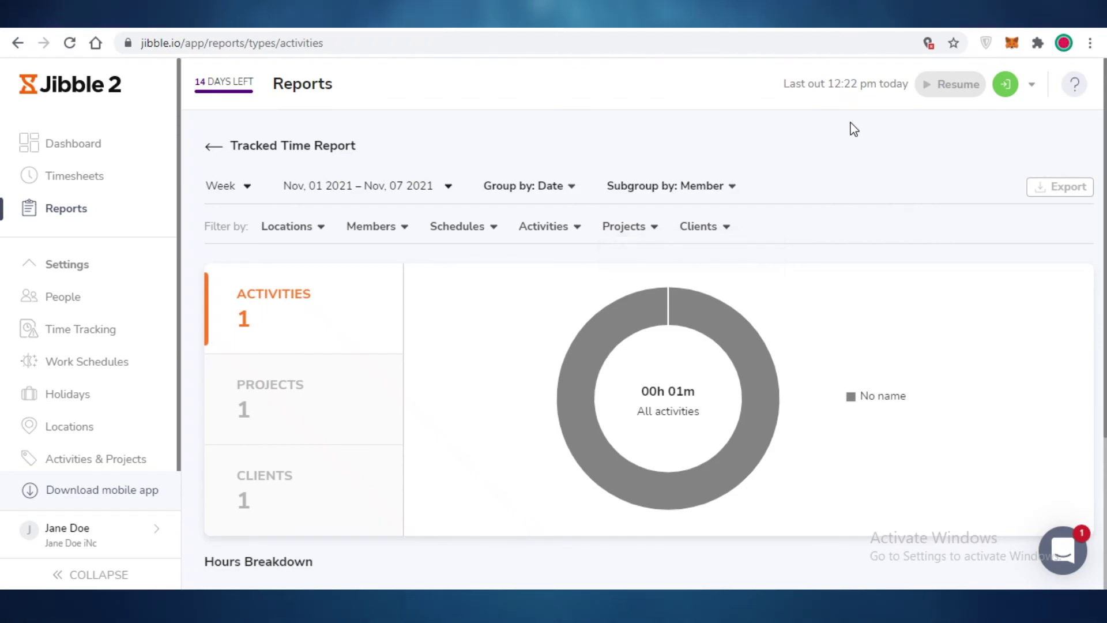